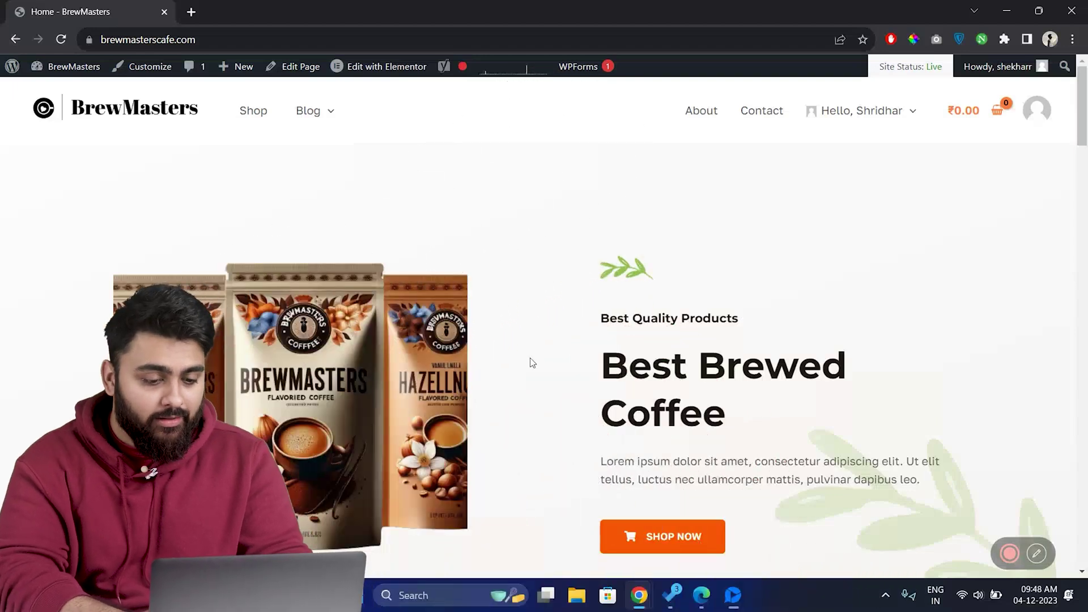
Scroll down the BrewMasters home page to its black footer
{"action": "scroll", "coordinate": [533, 362], "scroll_direction": "down", "scroll_amount": 20}
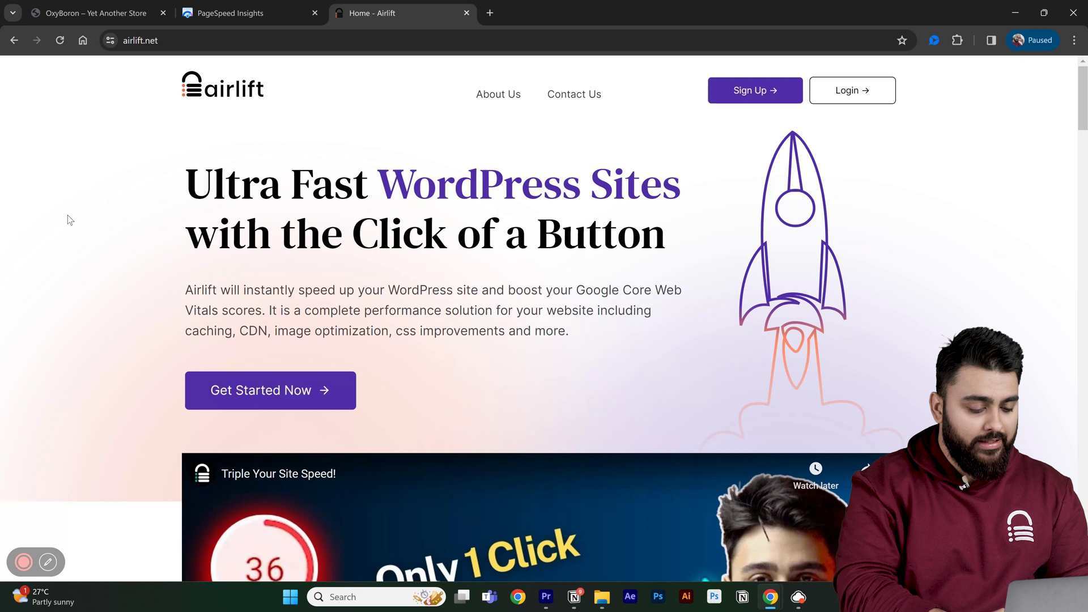
{"action": "scroll", "coordinate": [69, 220], "scroll_direction": "down", "scroll_amount": 5}
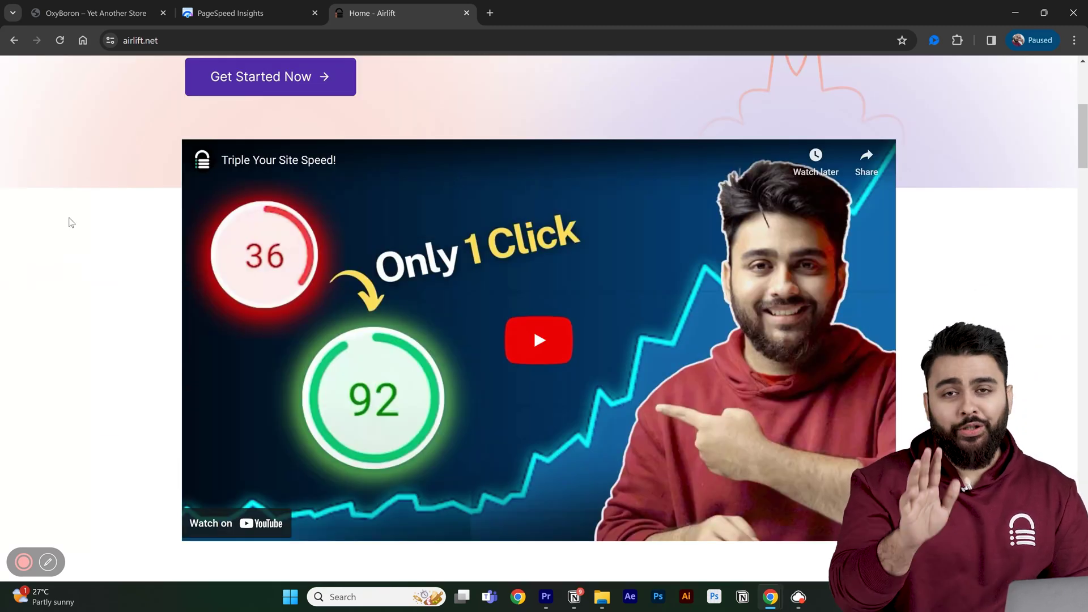
{"action": "scroll", "coordinate": [69, 220], "scroll_direction": "up", "scroll_amount": 5}
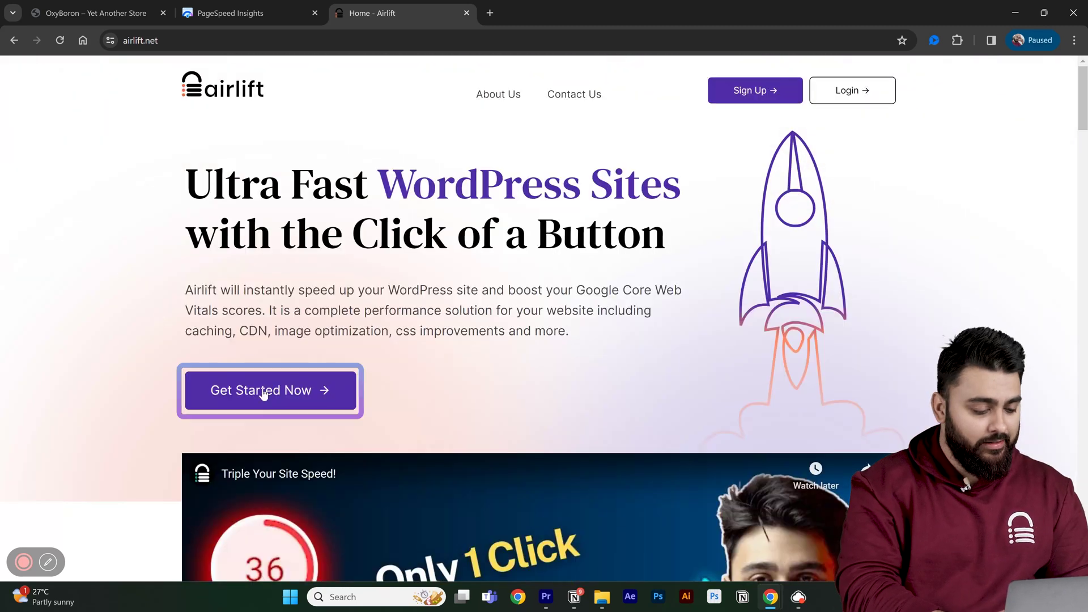
{"action": "left_click", "coordinate": [273, 397]}
{"action": "type", "text": "https://oxyboron.com/"}
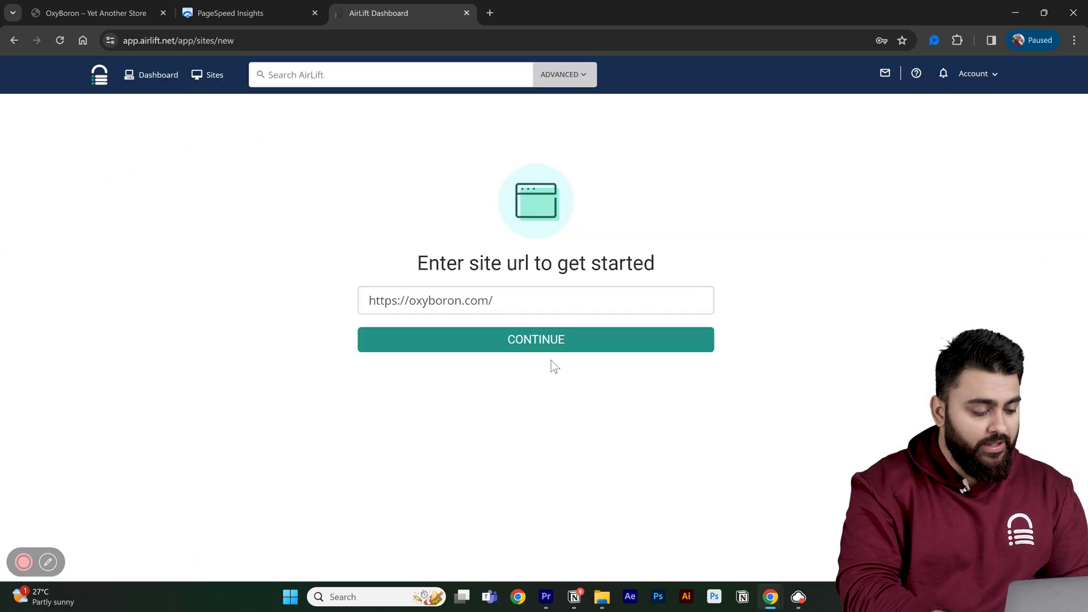
{"action": "left_click", "coordinate": [564, 347]}
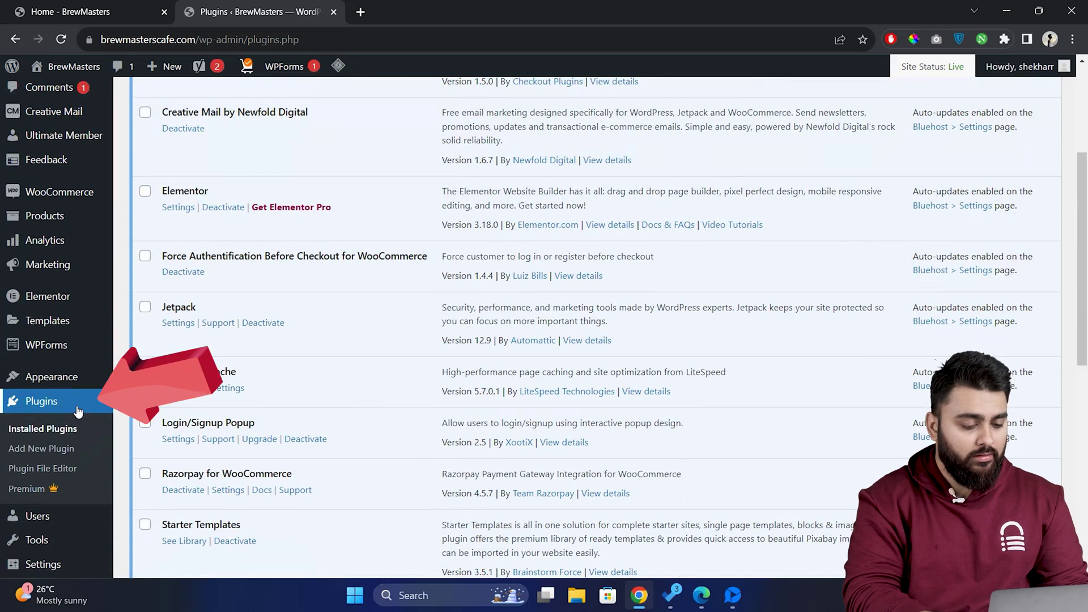
Install and activate the Elementor Header & Footer Builder plugin from Add New Plugin
{"action": "left_click", "coordinate": [101, 455]}
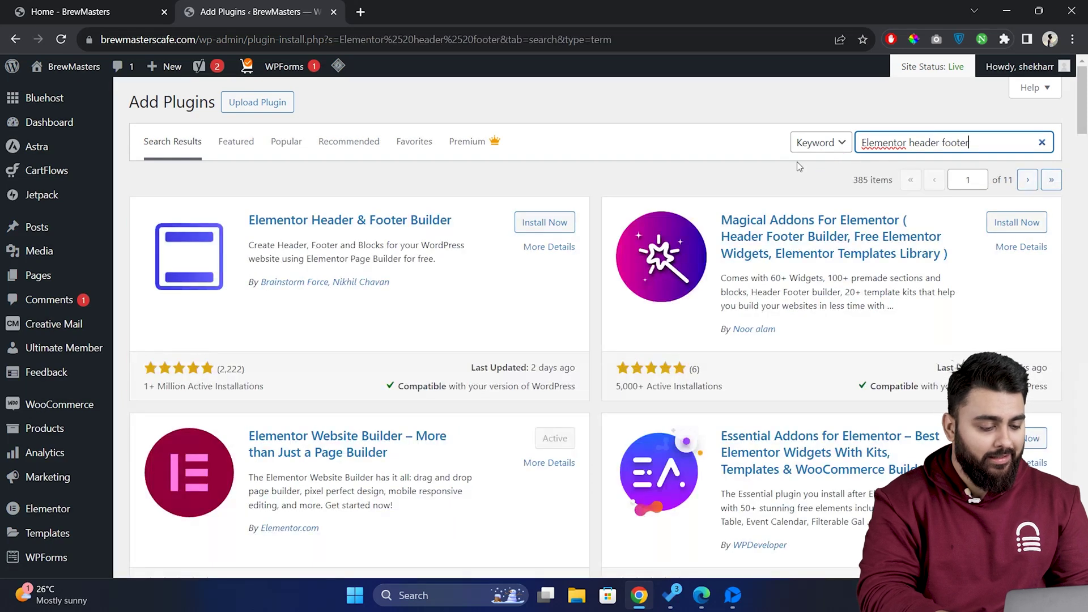
{"action": "left_click", "coordinate": [544, 222]}
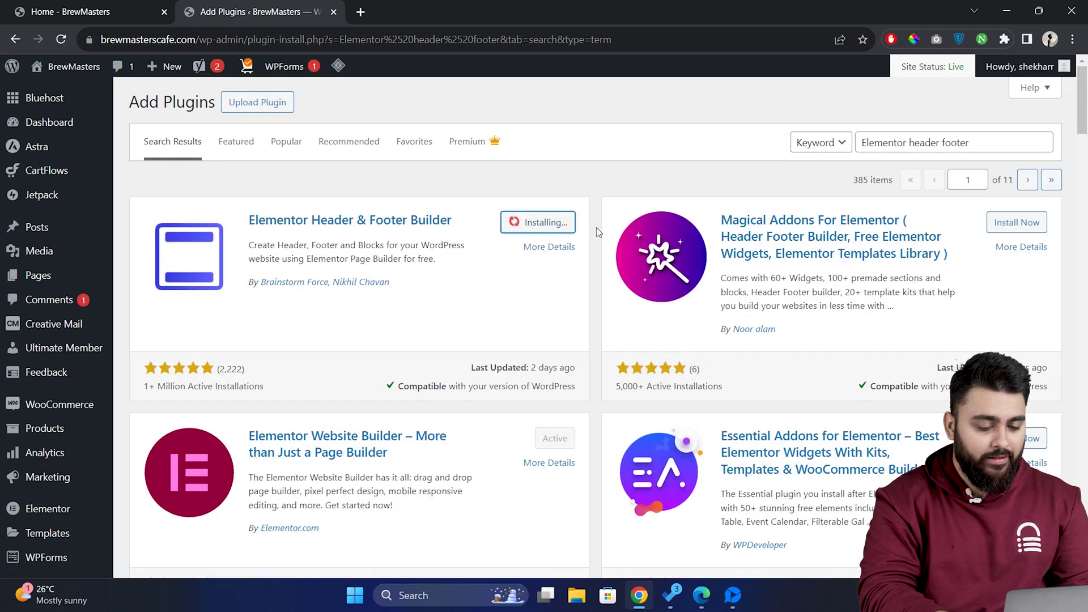
{"action": "left_click", "coordinate": [574, 227]}
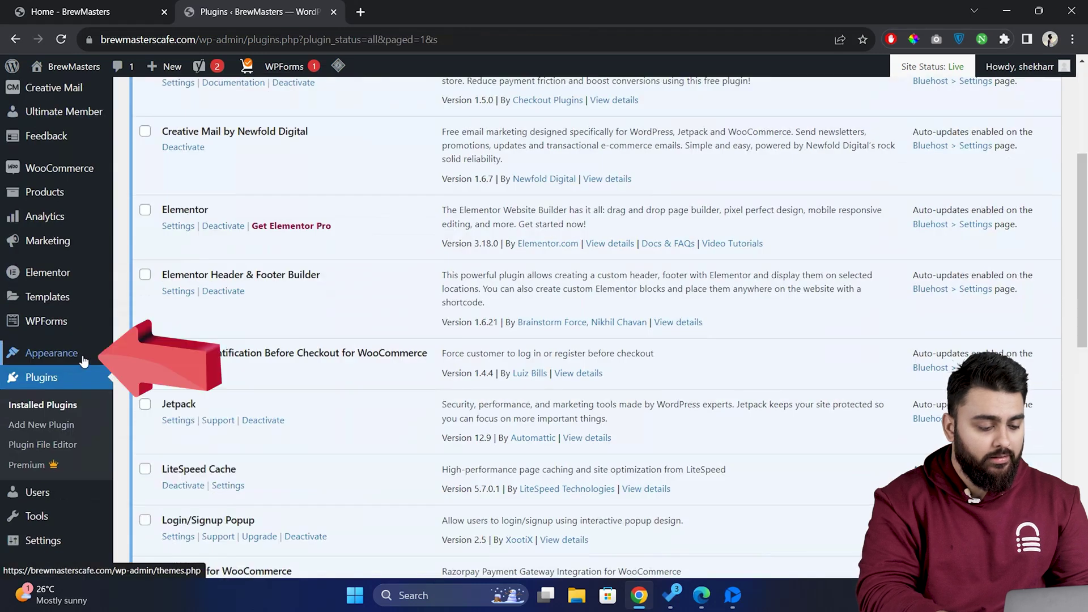
Start a new Elementor Header & Footer Builder template titled Footer
{"action": "mouse_move", "coordinate": [84, 361]}
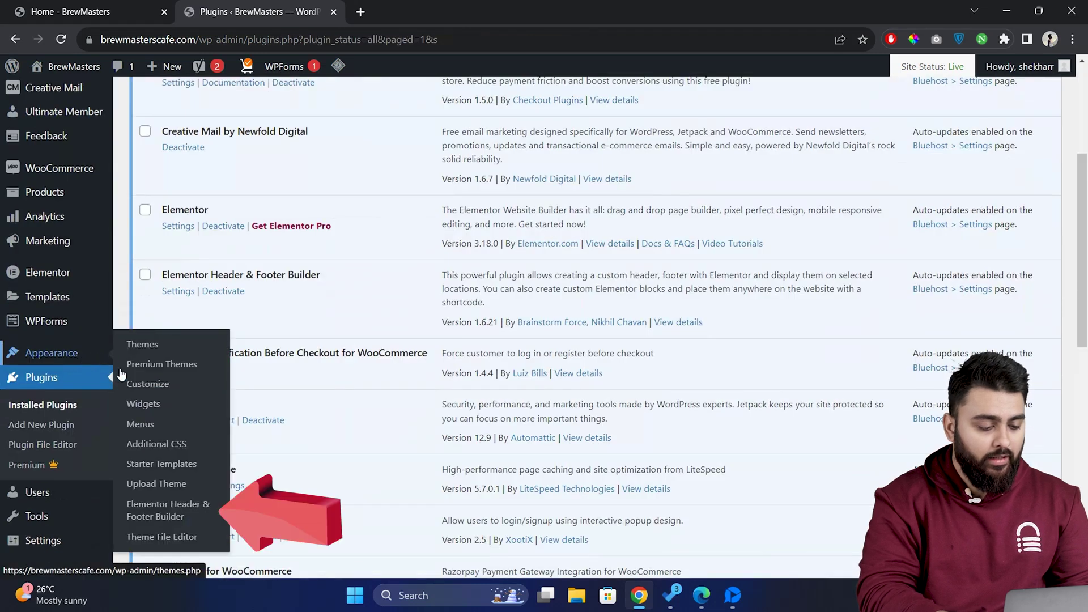
{"action": "left_click", "coordinate": [206, 517]}
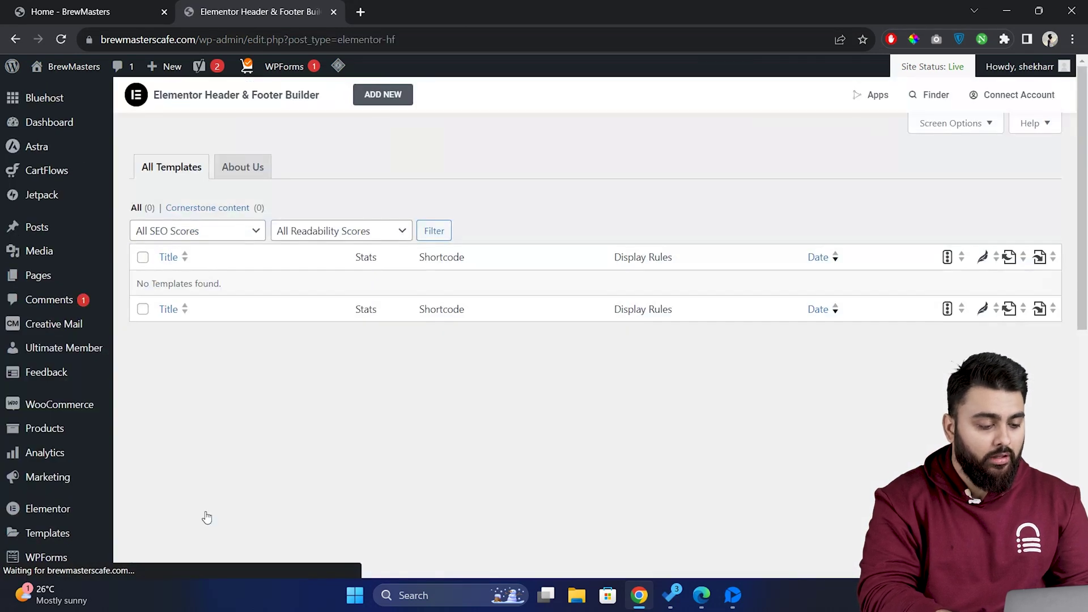
{"action": "left_click", "coordinate": [383, 94]}
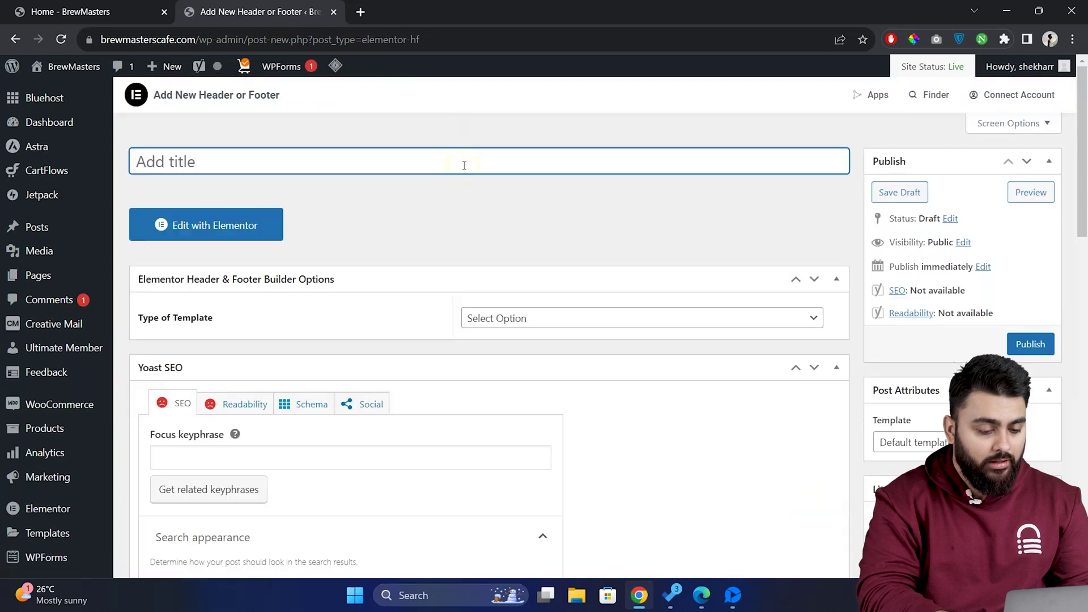
{"action": "type", "text": "Footer"}
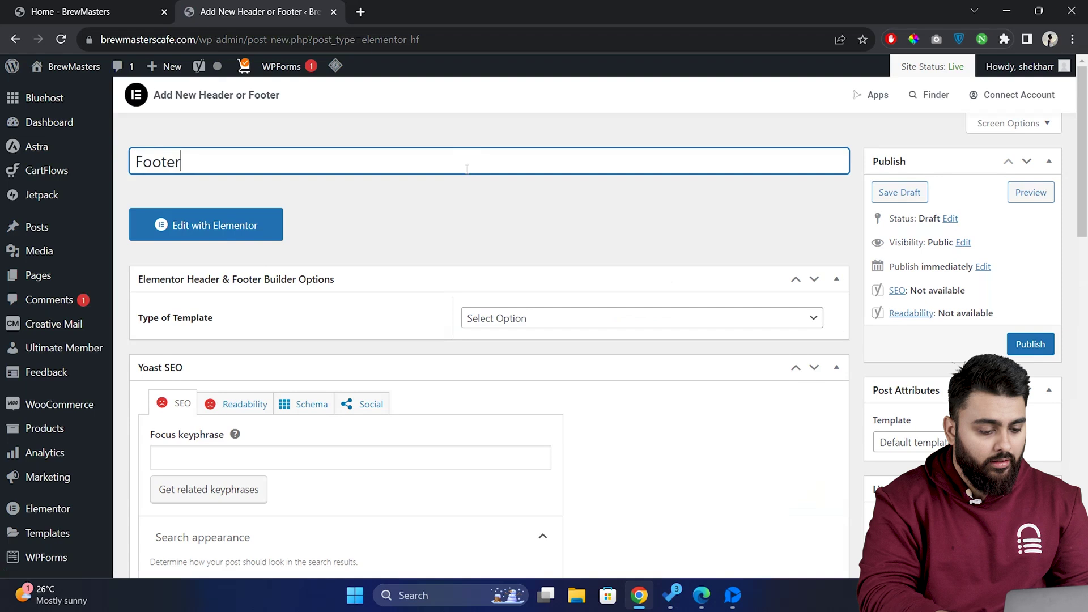
Set the template to type Footer on the Entire Website for All user roles, and publish
{"action": "left_click", "coordinate": [562, 319]}
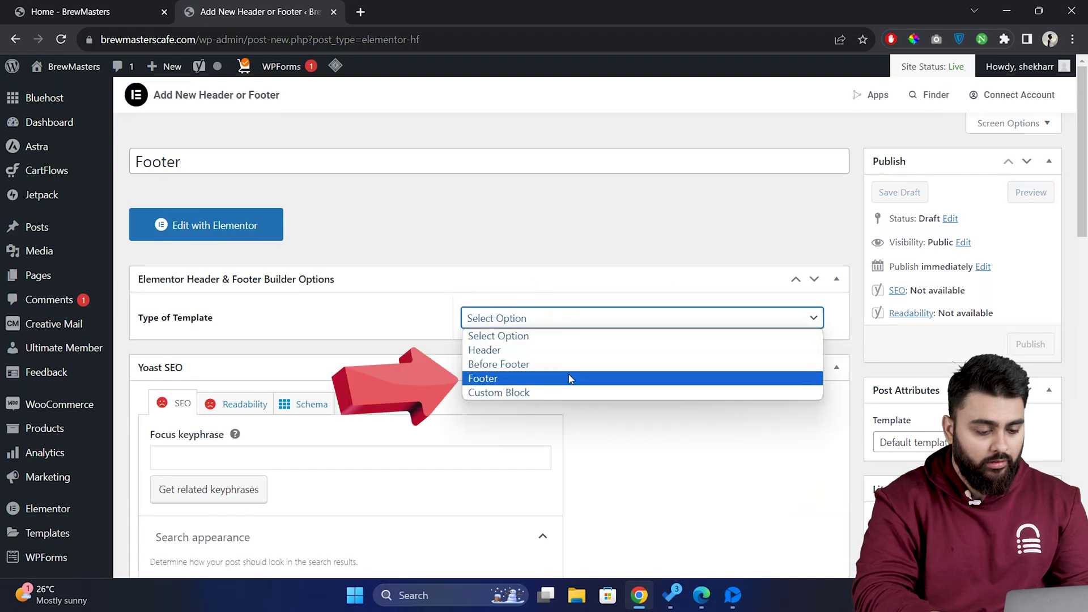
{"action": "left_click", "coordinate": [570, 378]}
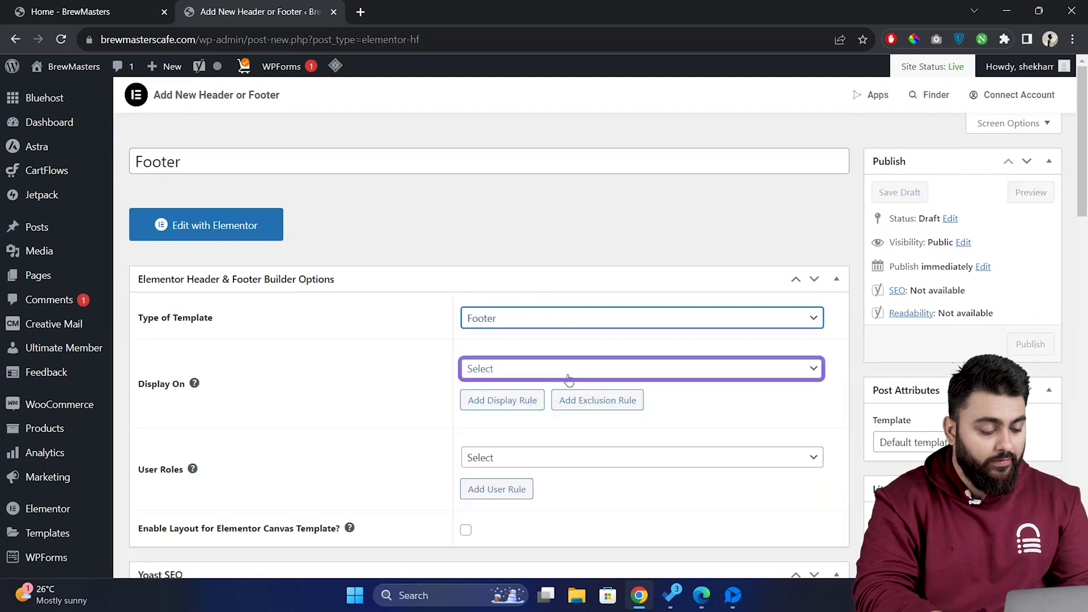
{"action": "left_click", "coordinate": [696, 376]}
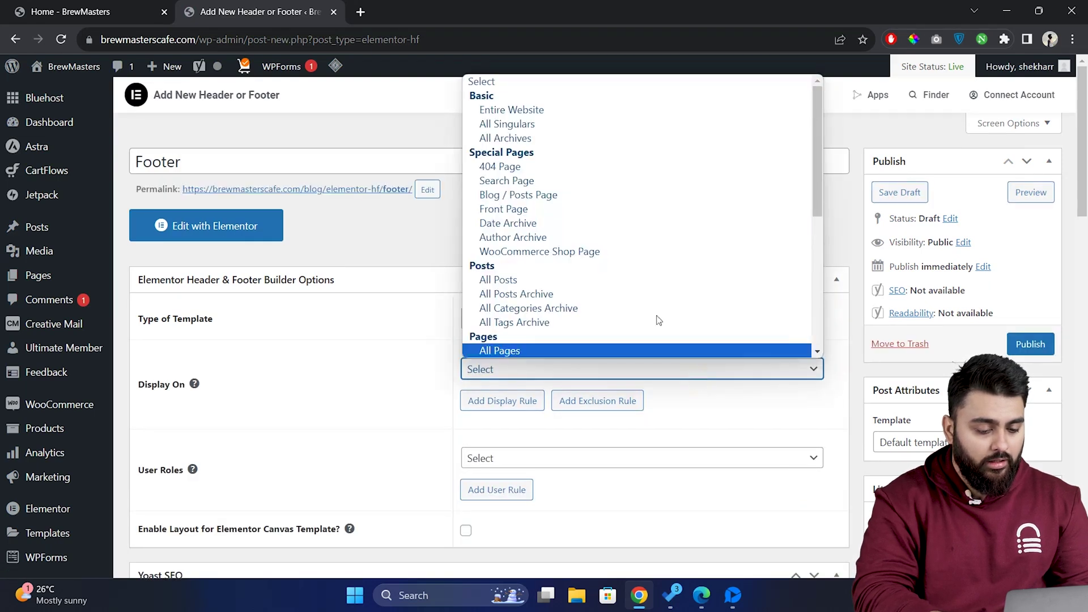
{"action": "left_click", "coordinate": [569, 112]}
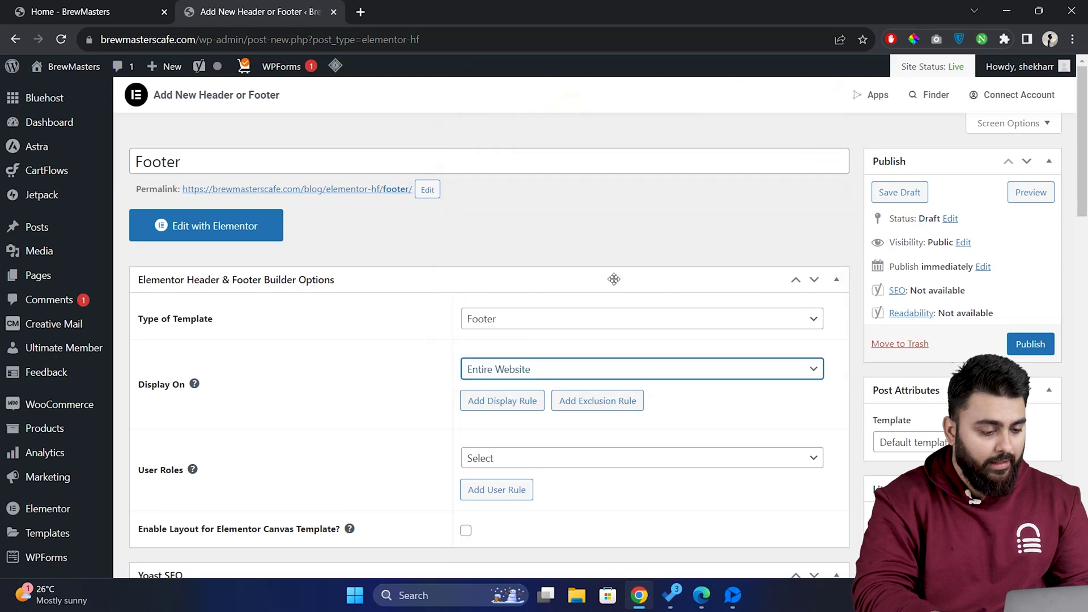
{"action": "left_click", "coordinate": [660, 464]}
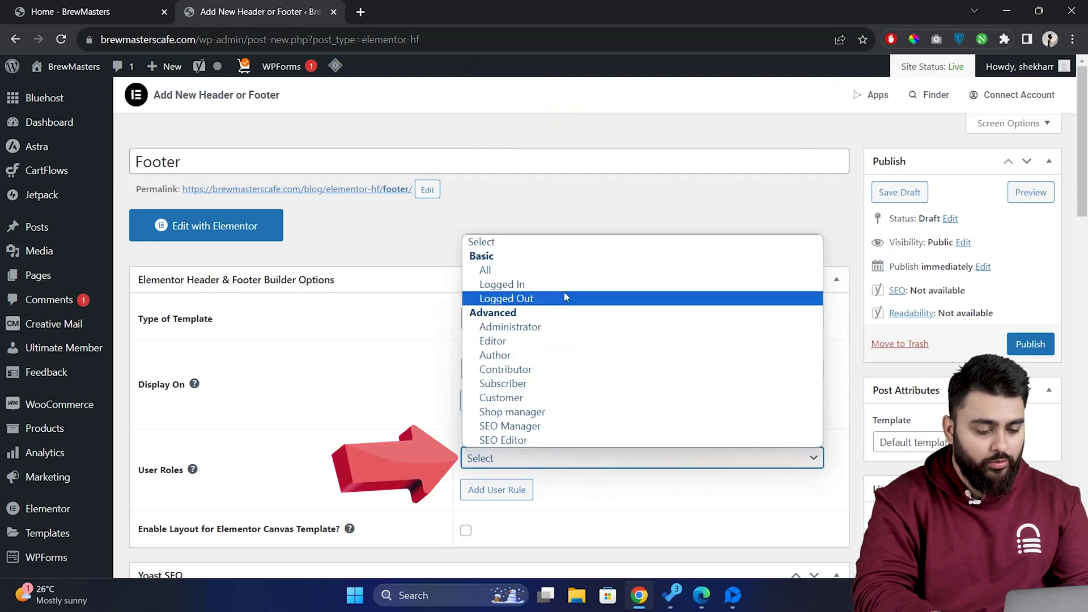
{"action": "left_click", "coordinate": [563, 270]}
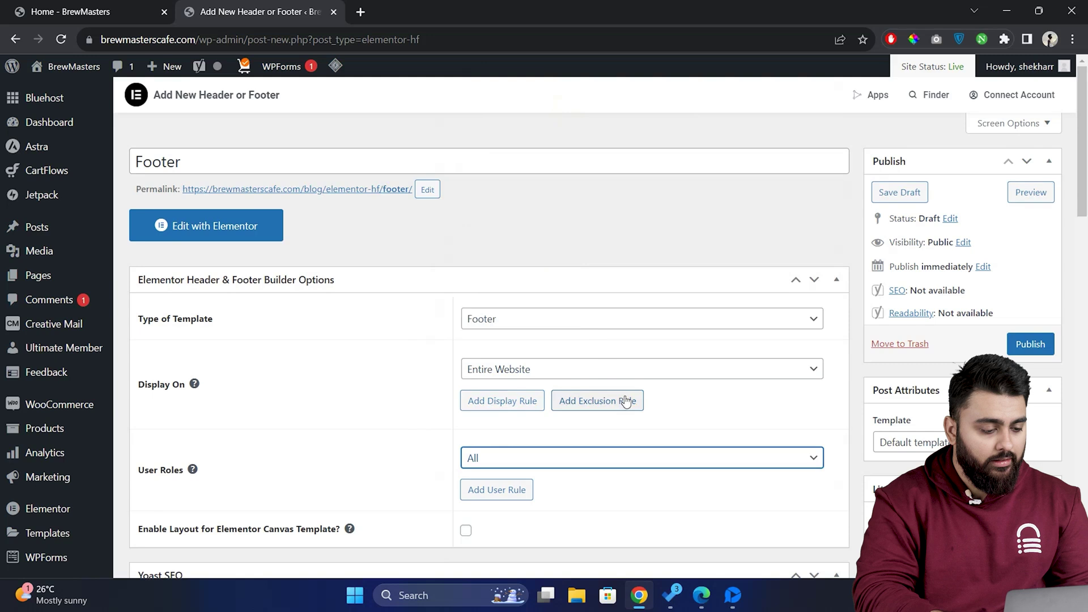
{"action": "left_click", "coordinate": [1031, 344]}
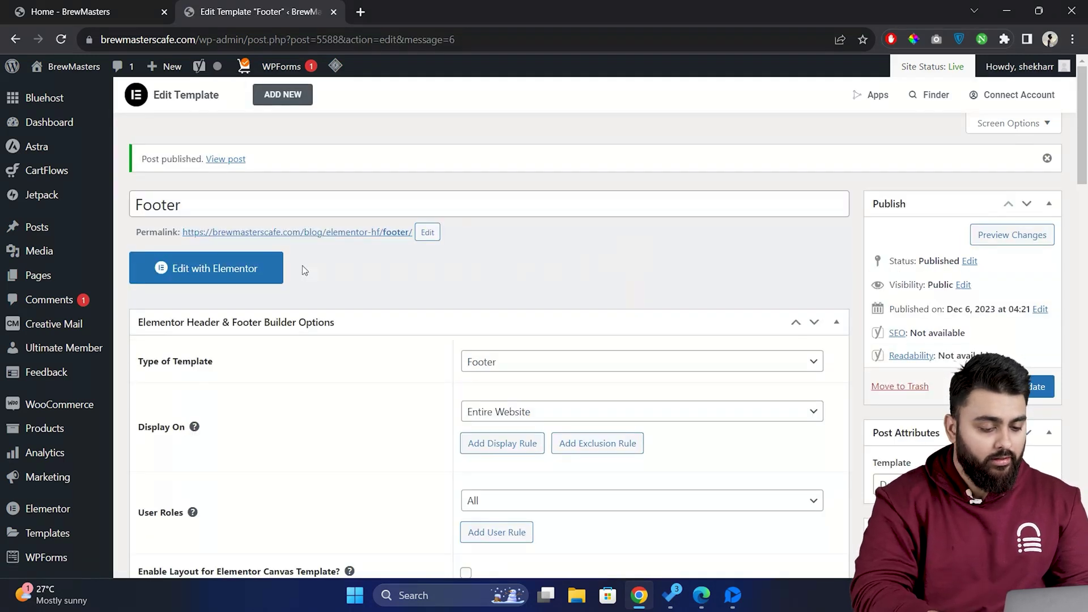
Edit the Footer template with Elementor and add a three-column container
{"action": "left_click", "coordinate": [266, 273]}
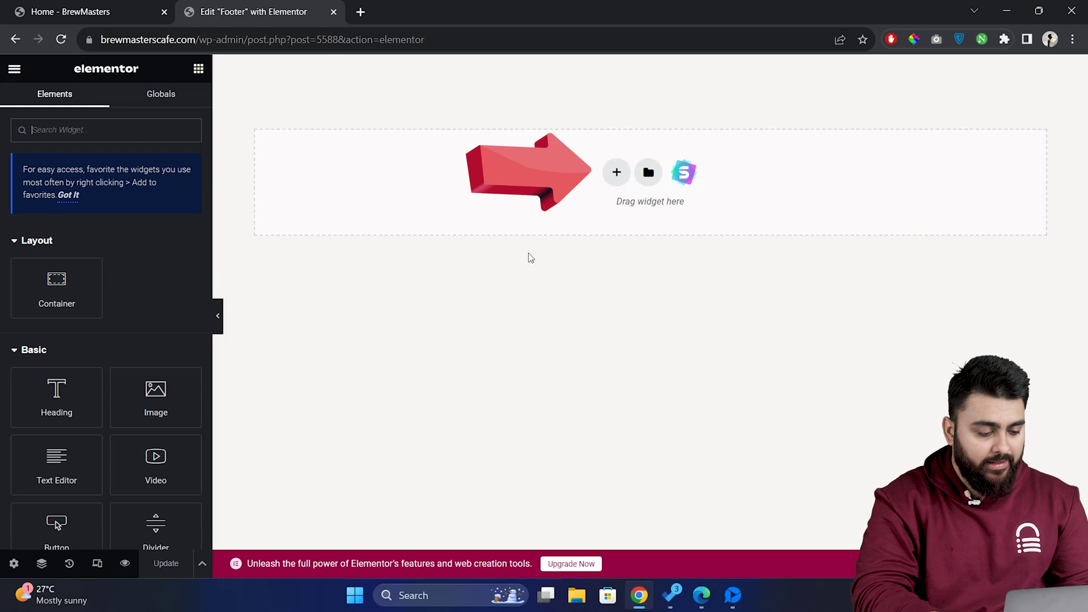
{"action": "left_click", "coordinate": [617, 172]}
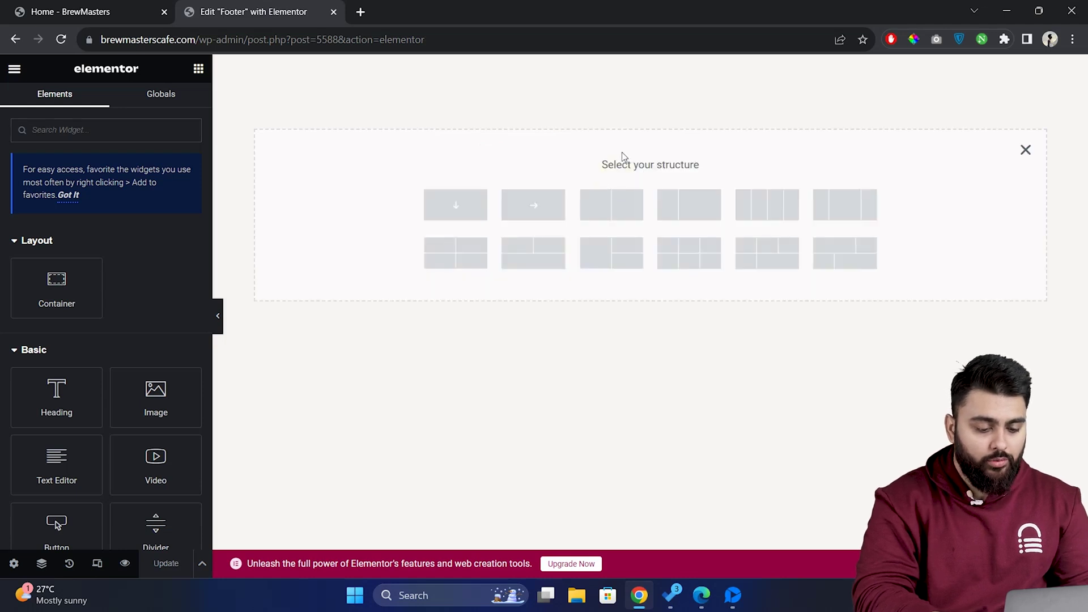
{"action": "left_click", "coordinate": [848, 212]}
{"action": "left_click", "coordinate": [848, 216]}
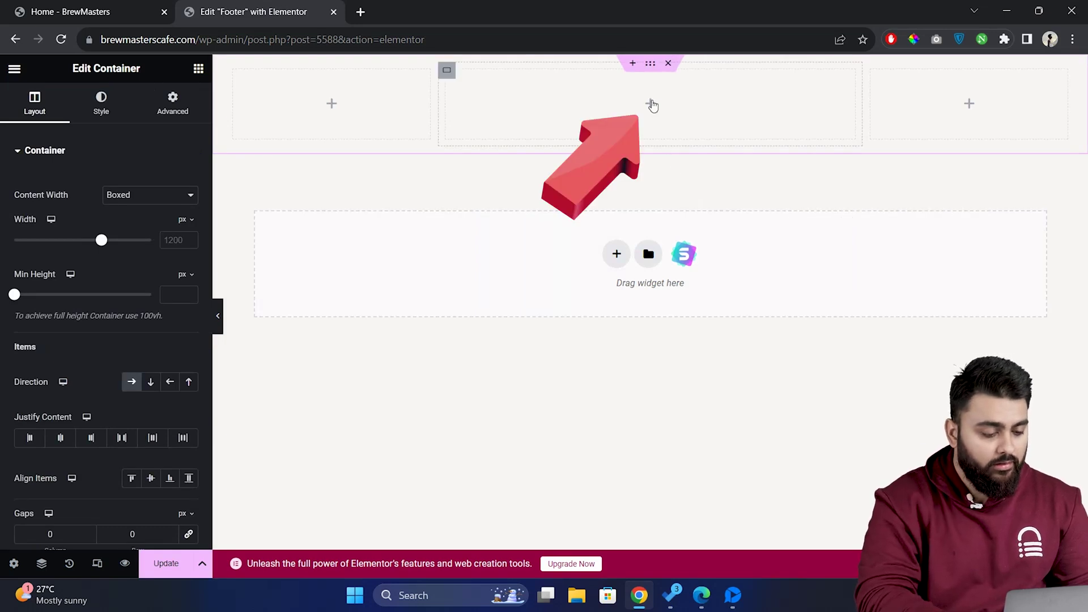
Insert the BrewMasters logo as an Image widget in the middle column at 53% width
{"action": "left_click", "coordinate": [652, 105]}
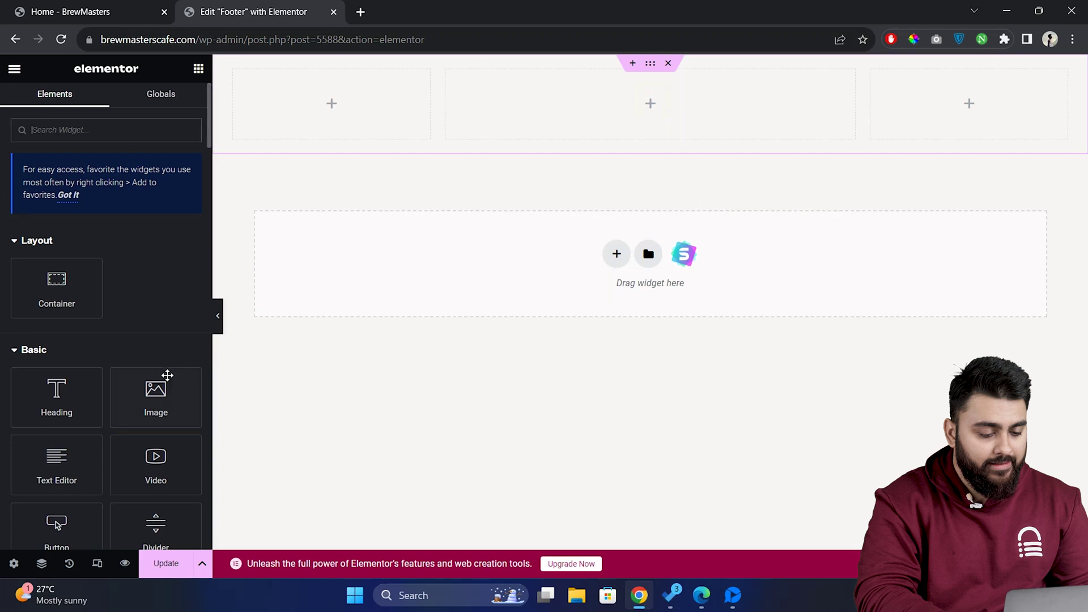
{"action": "left_click_drag", "start_coordinate": [156, 391], "coordinate": [646, 83]}
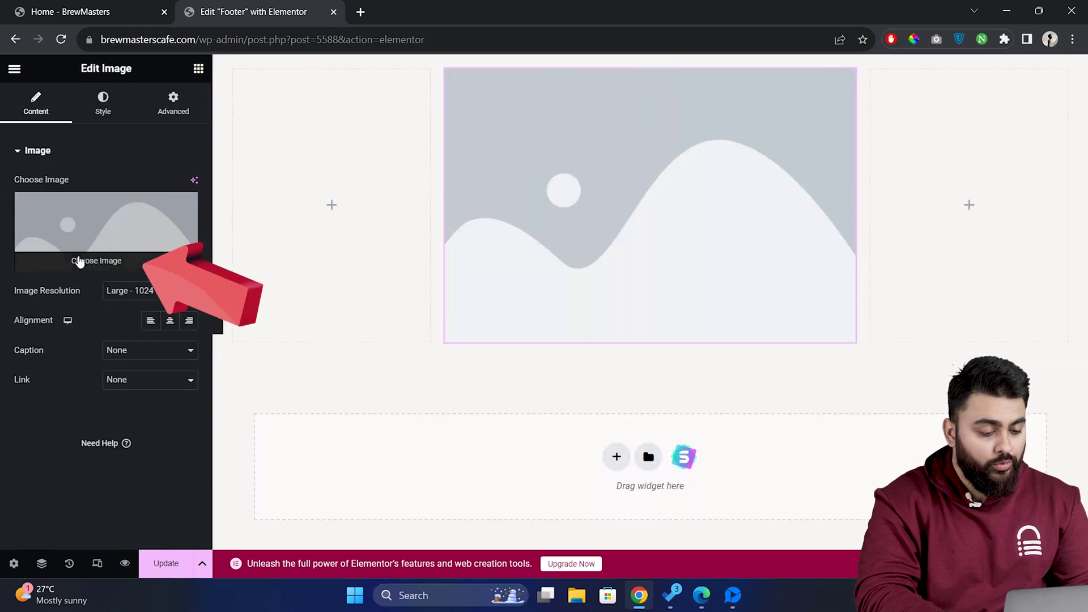
{"action": "left_click", "coordinate": [79, 265]}
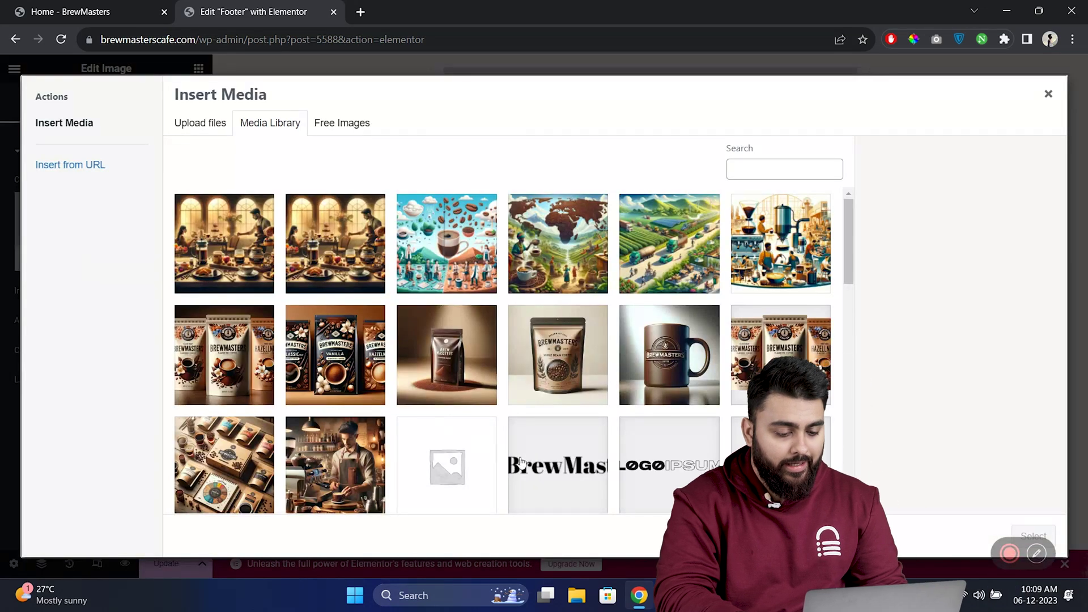
{"action": "left_click", "coordinate": [558, 475]}
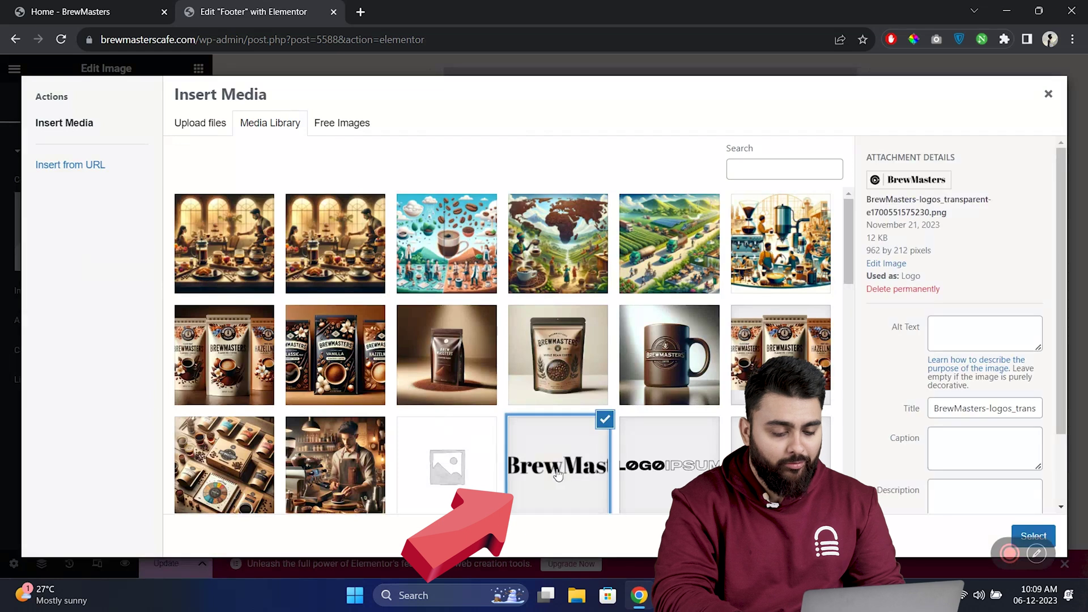
{"action": "left_click", "coordinate": [1029, 535]}
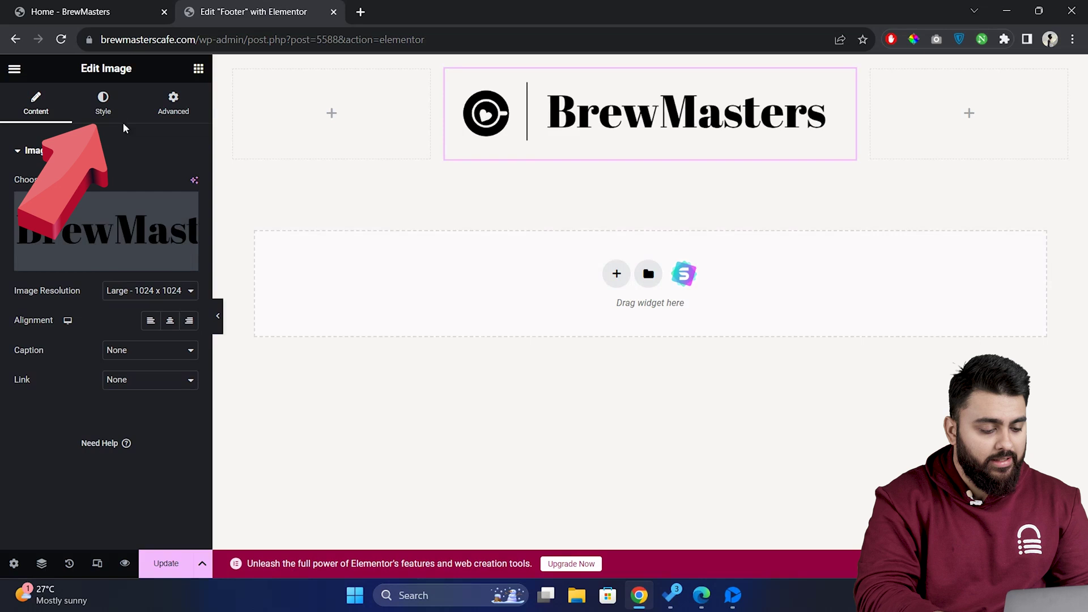
{"action": "left_click", "coordinate": [109, 111]}
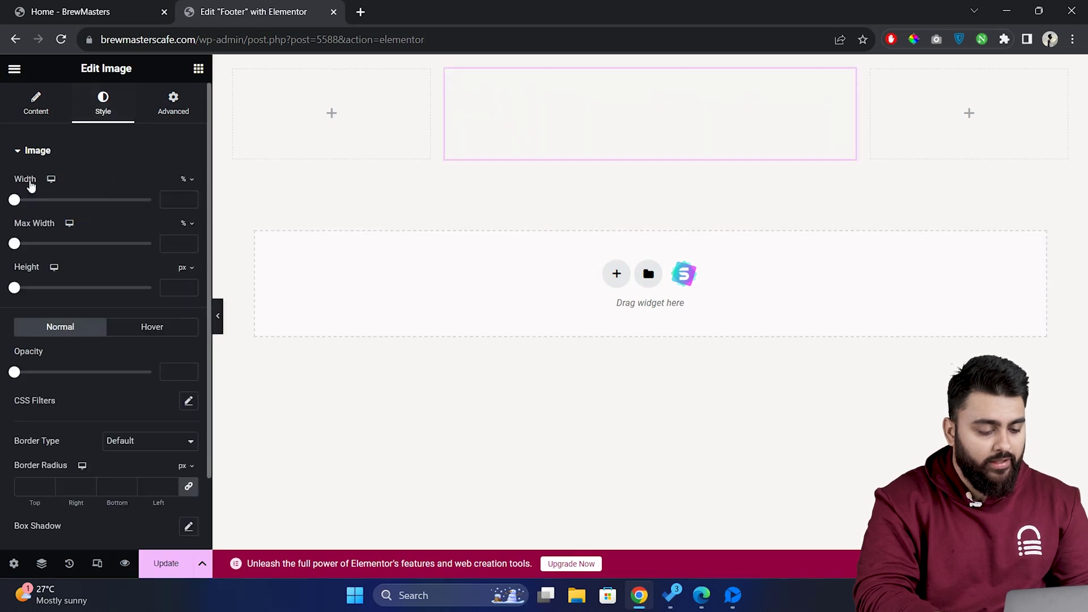
{"action": "left_click_drag", "start_coordinate": [15, 200], "coordinate": [86, 205]}
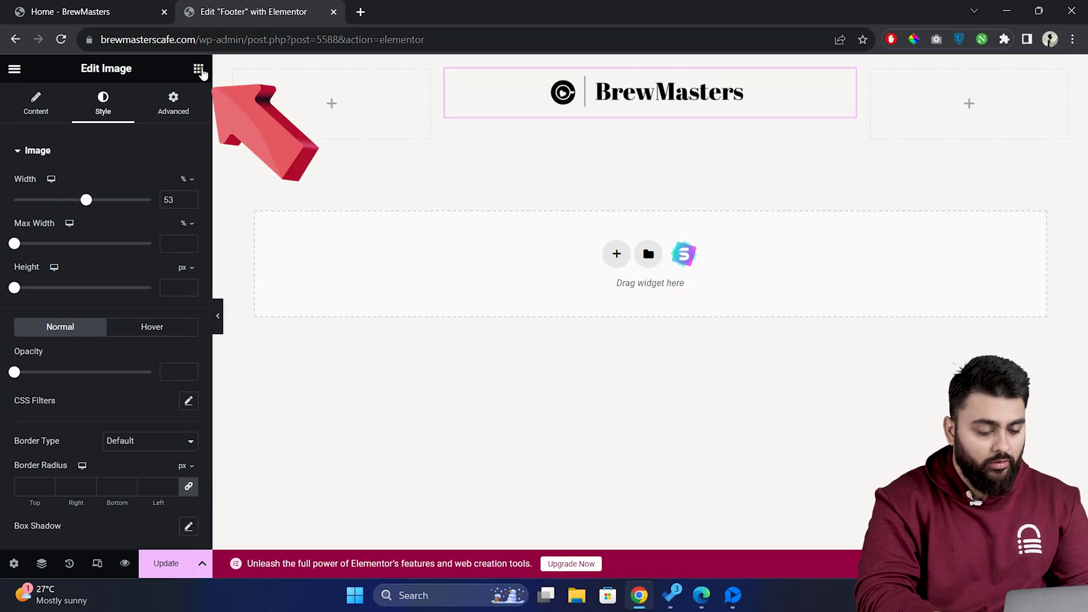
Add a centered Text Editor paragraph 'The ultimate destination for coffee enthusiasts…' below the logo
{"action": "left_click", "coordinate": [198, 69]}
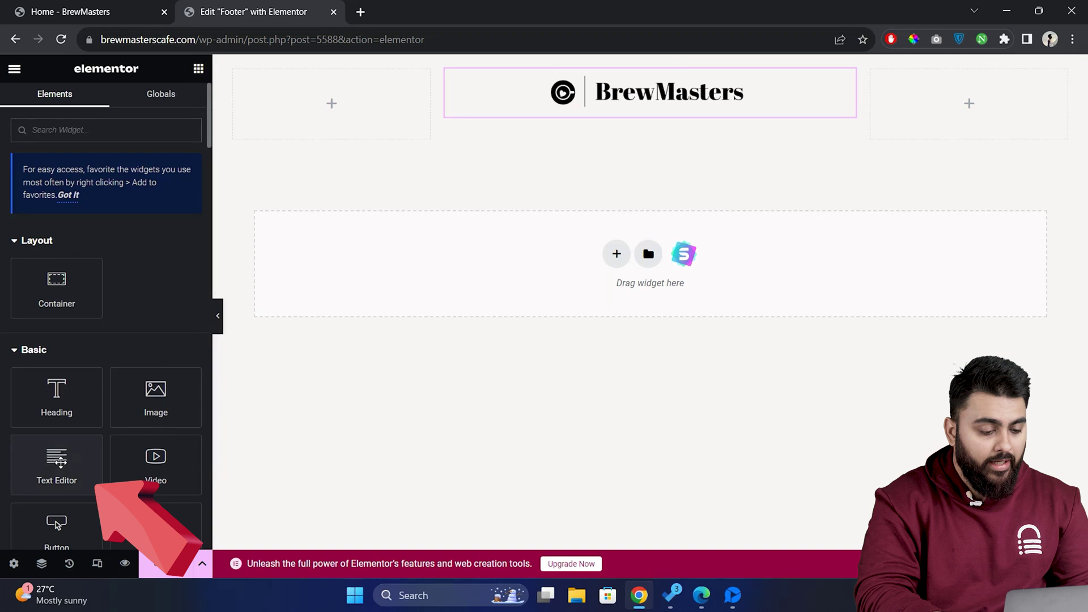
{"action": "left_click_drag", "start_coordinate": [60, 462], "coordinate": [643, 112]}
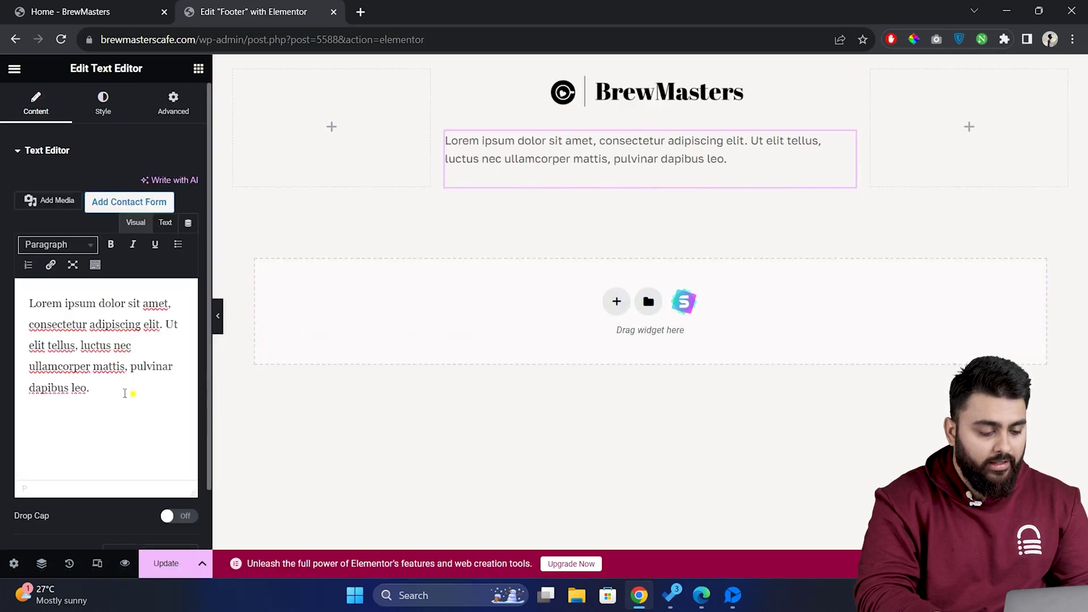
{"action": "left_click_drag", "start_coordinate": [130, 391], "coordinate": [17, 293]}
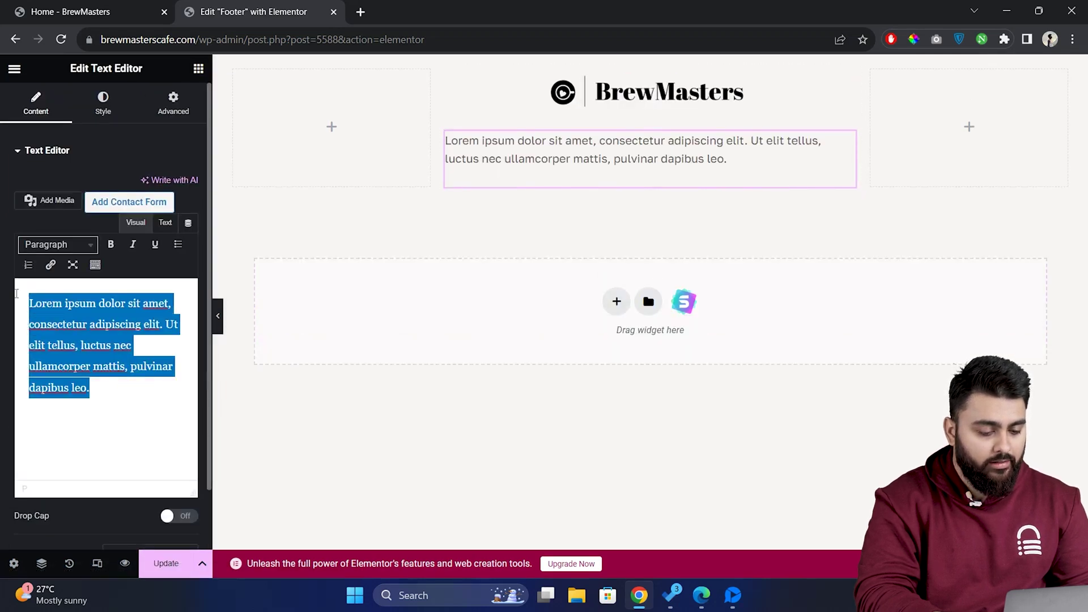
{"action": "type", "text": "The ultimate destination for coffee enthusiasts. Here, every cup is a masterpiece, crafted with the finest beans and the passion of expert baristas. Join us on a flavorful journey in every sip."}
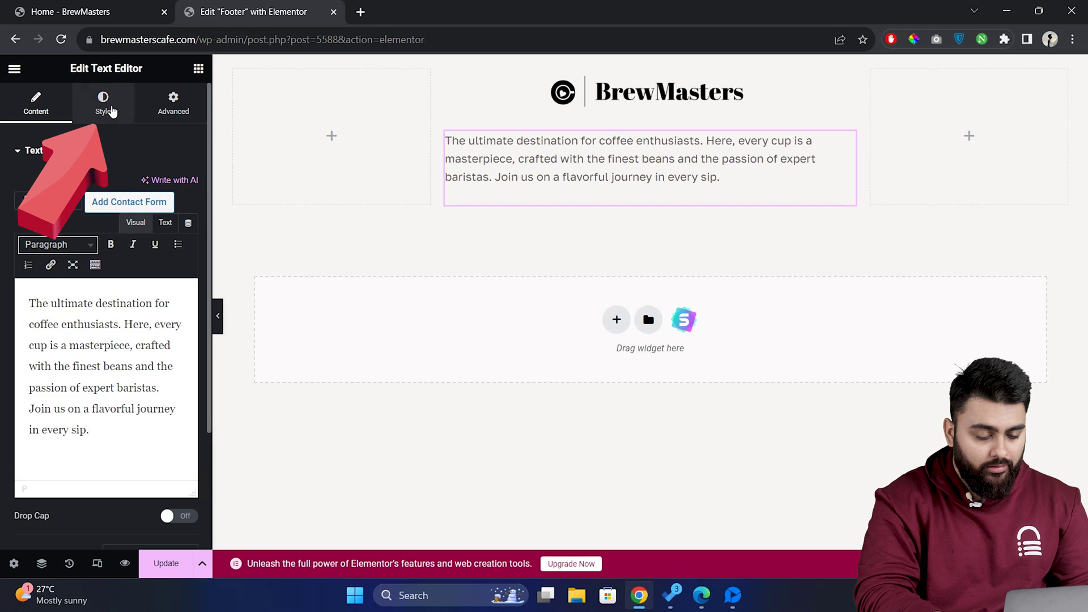
{"action": "left_click", "coordinate": [105, 105]}
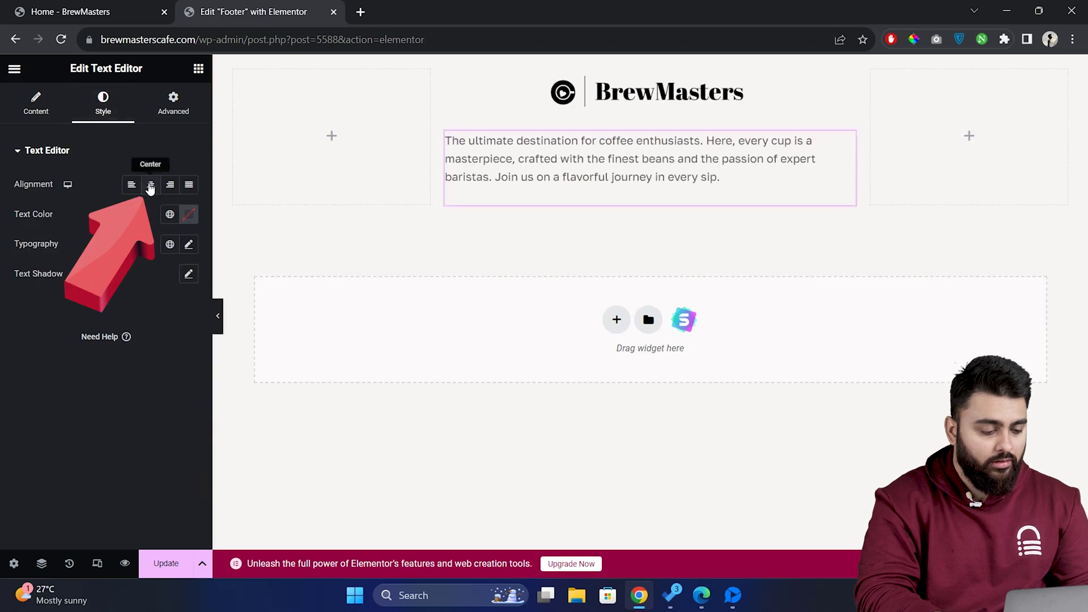
{"action": "left_click", "coordinate": [151, 187]}
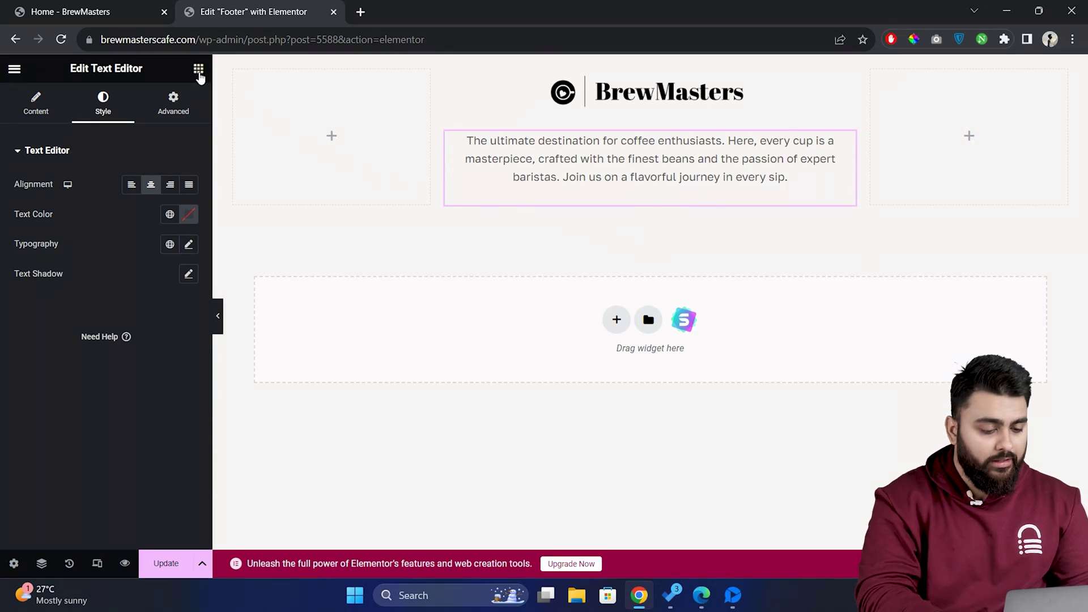
Add circular Social Icons below the description, with the YouTube link set to the BrewMasters channel
{"action": "left_click", "coordinate": [199, 72]}
{"action": "type", "text": "social"}
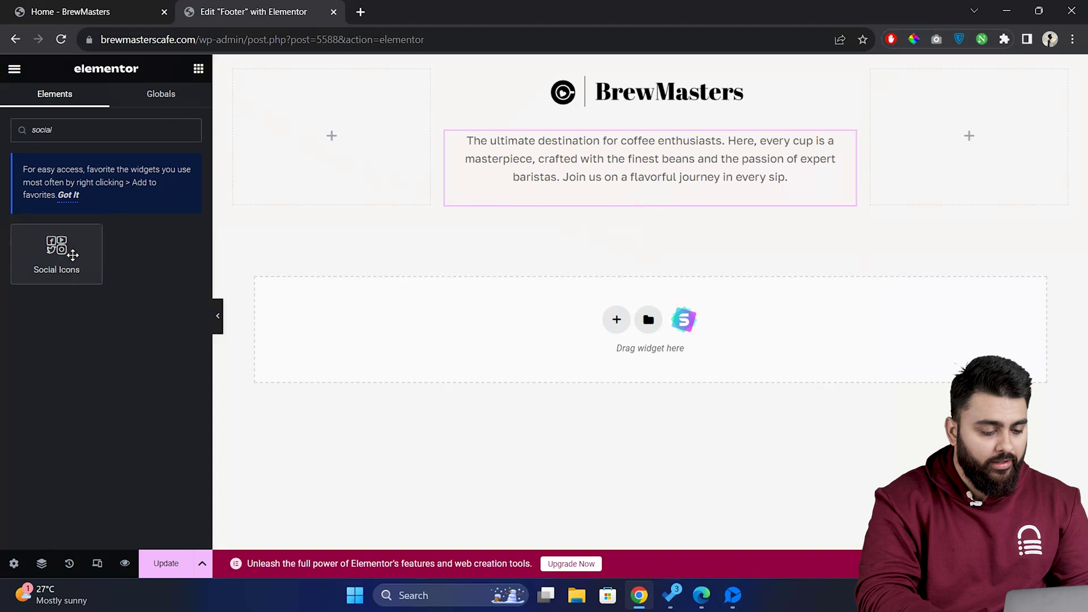
{"action": "left_click_drag", "start_coordinate": [61, 248], "coordinate": [680, 215]}
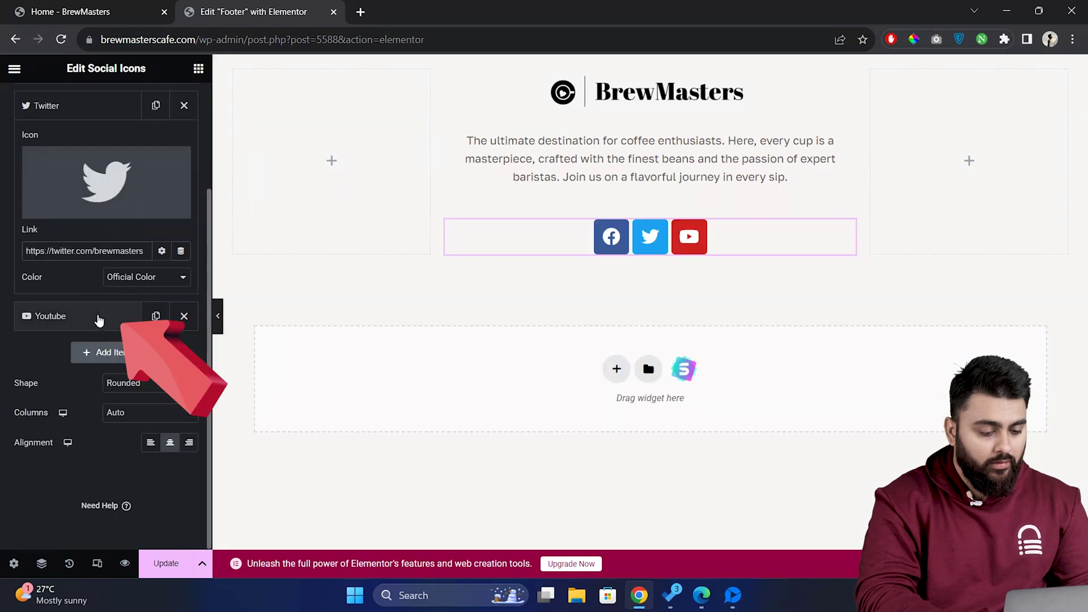
{"action": "left_click", "coordinate": [97, 316]}
{"action": "left_click", "coordinate": [94, 288]}
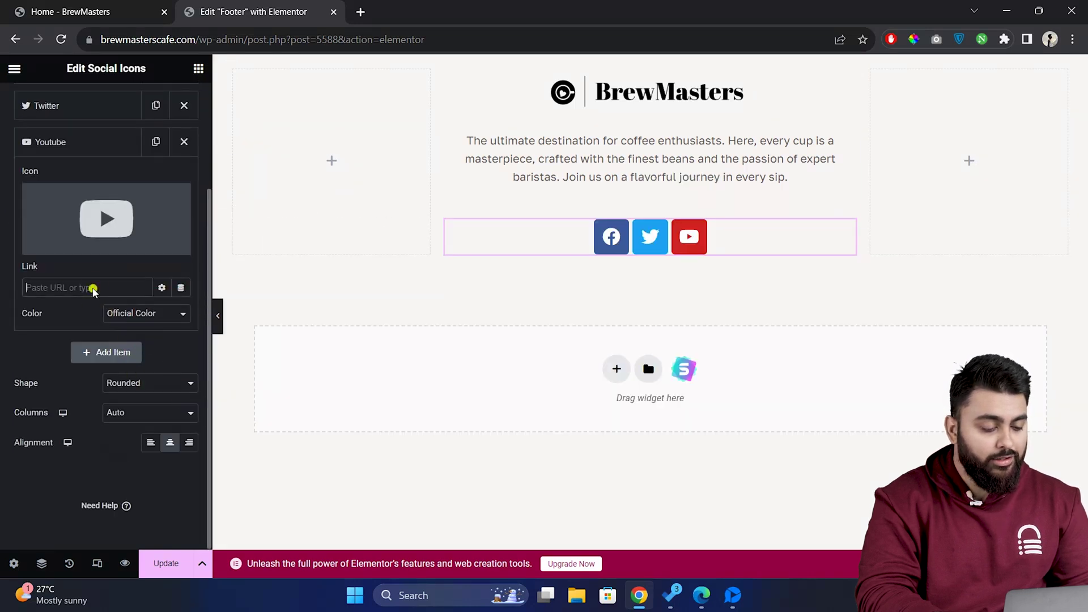
{"action": "type", "text": "https://youtube.com/brewmasters"}
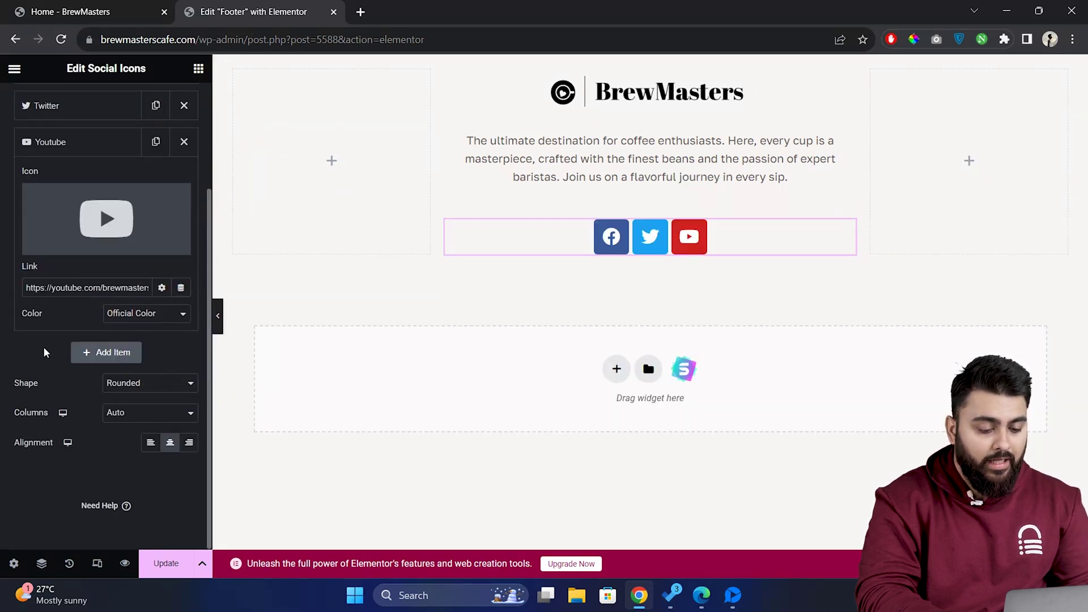
{"action": "left_click", "coordinate": [164, 390]}
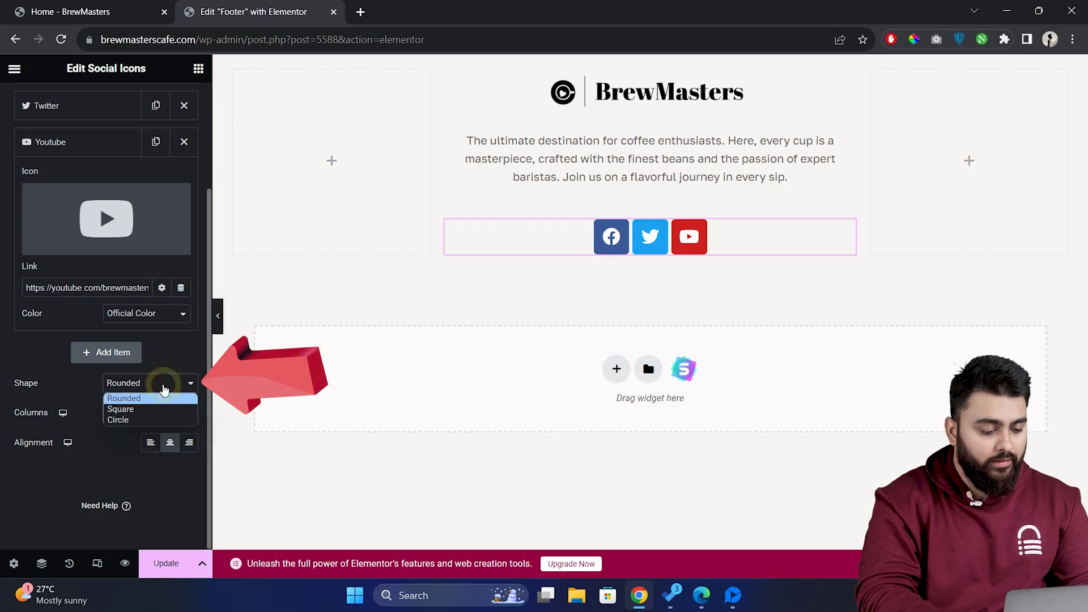
{"action": "left_click", "coordinate": [158, 420]}
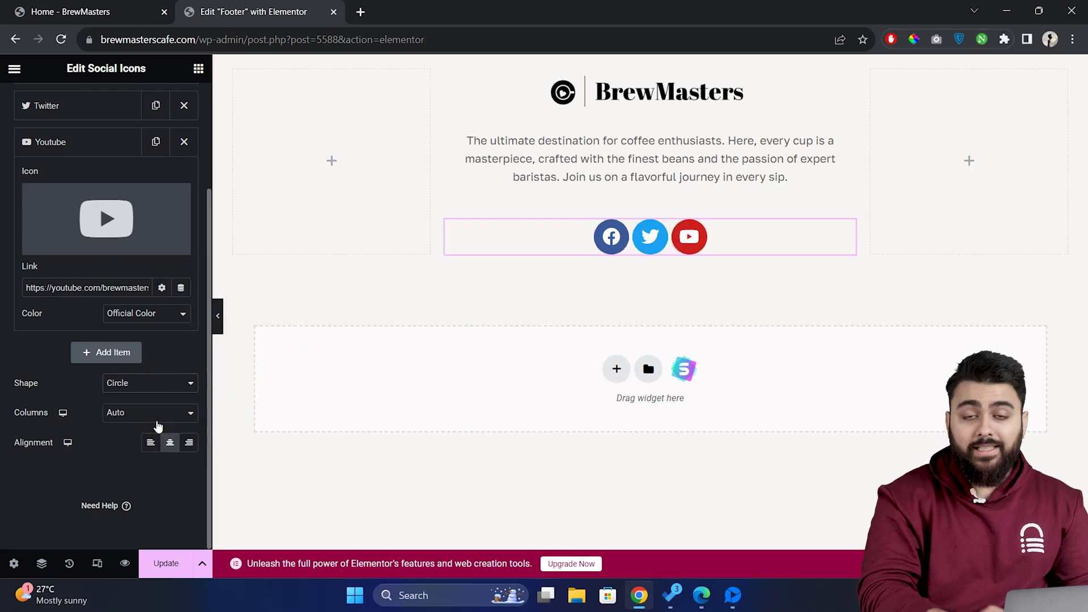
{"action": "scroll", "coordinate": [168, 354], "scroll_direction": "up", "scroll_amount": 3}
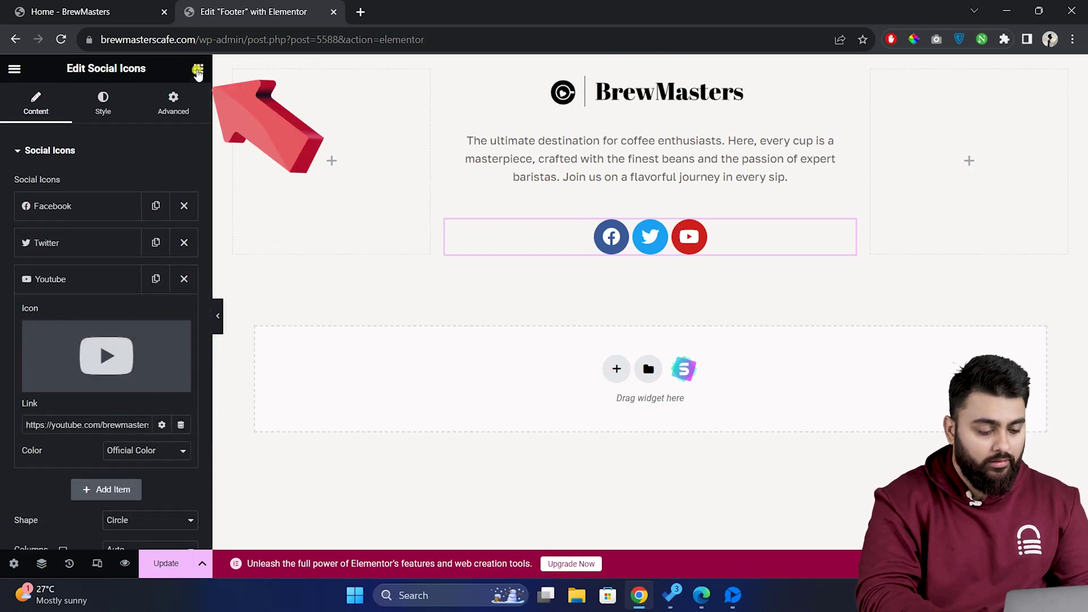
Add a vertical Navigation Menu to the left column with vertical padding 9
{"action": "left_click", "coordinate": [198, 68]}
{"action": "type", "text": "navi"}
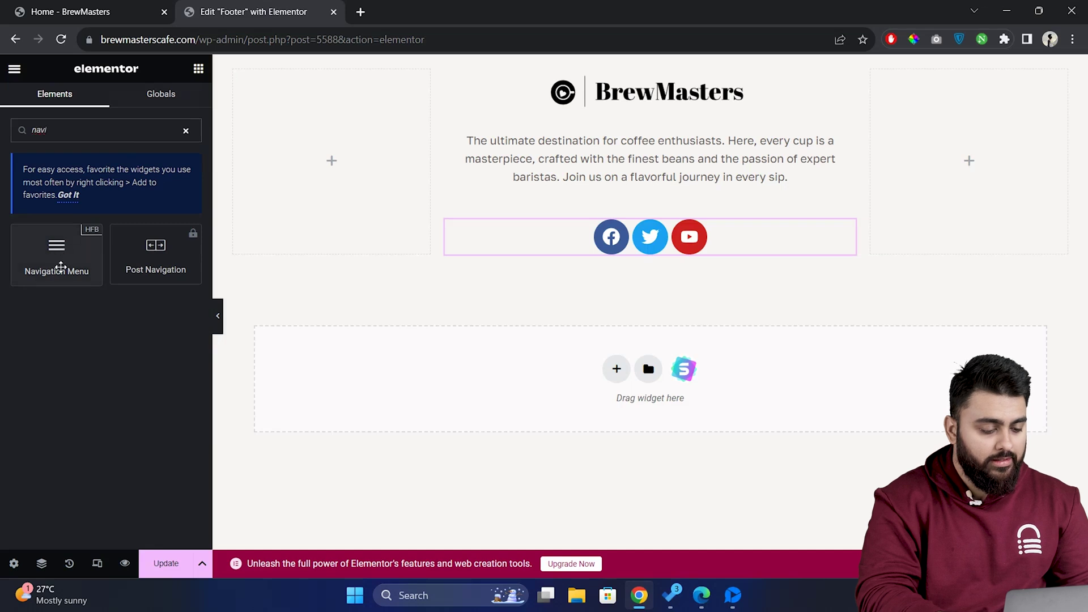
{"action": "left_click_drag", "start_coordinate": [60, 267], "coordinate": [363, 233]}
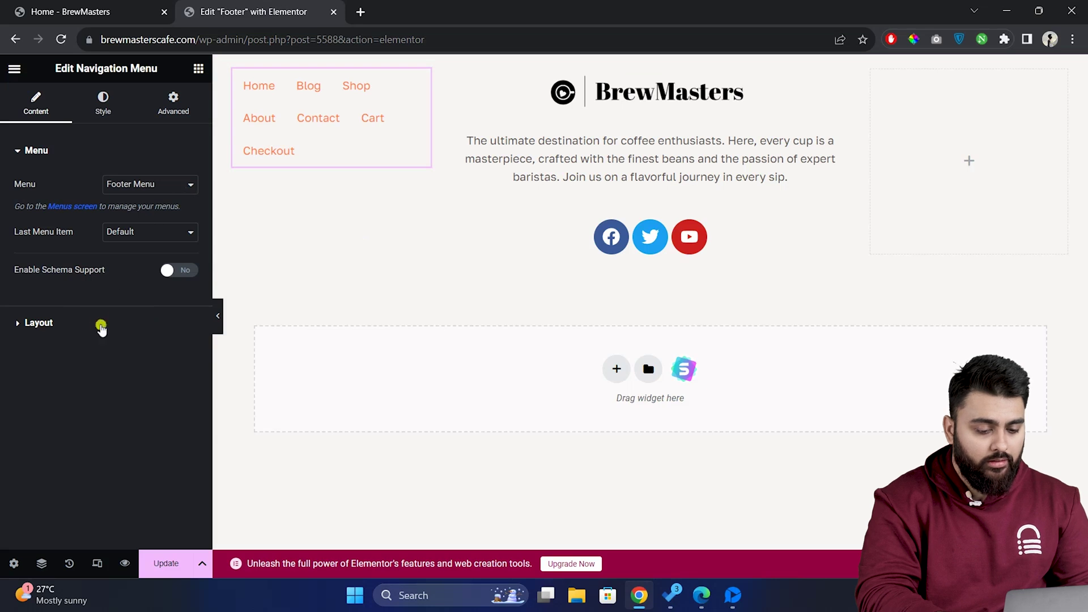
{"action": "left_click", "coordinate": [100, 323]}
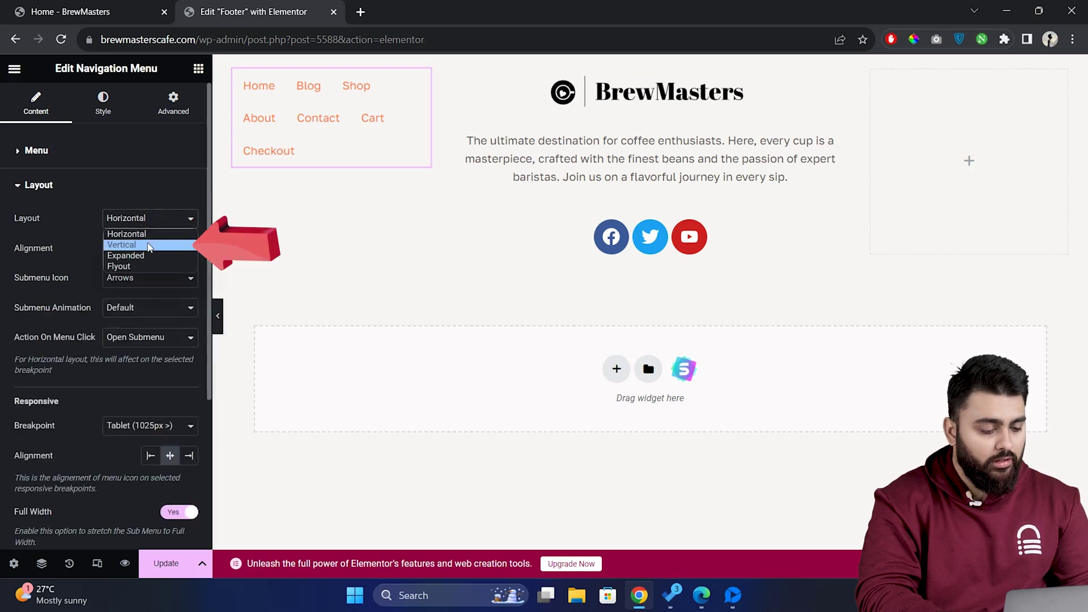
{"action": "left_click", "coordinate": [149, 246]}
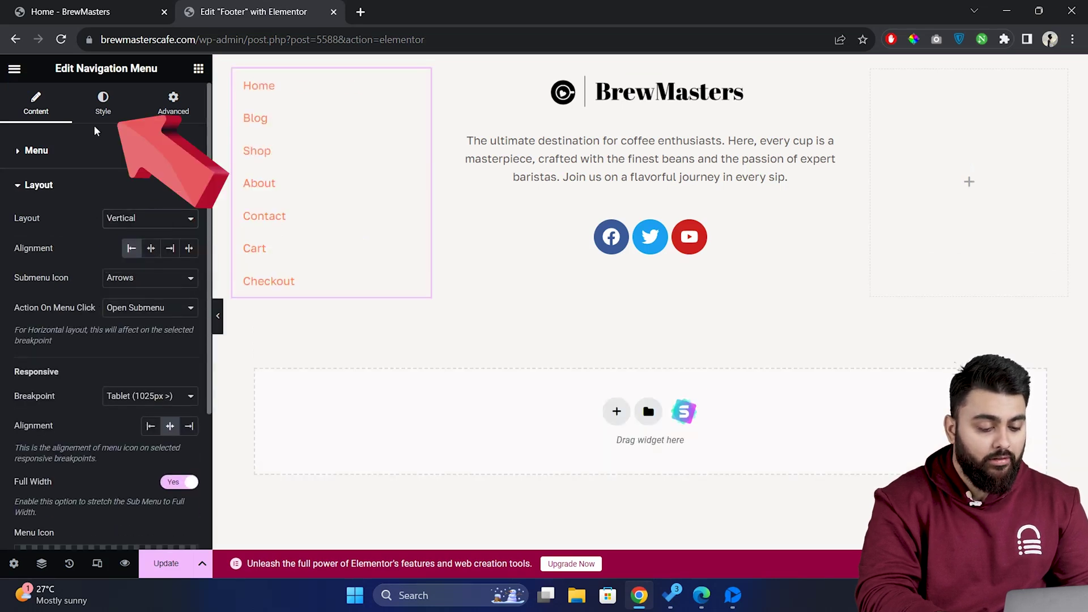
{"action": "left_click", "coordinate": [105, 108]}
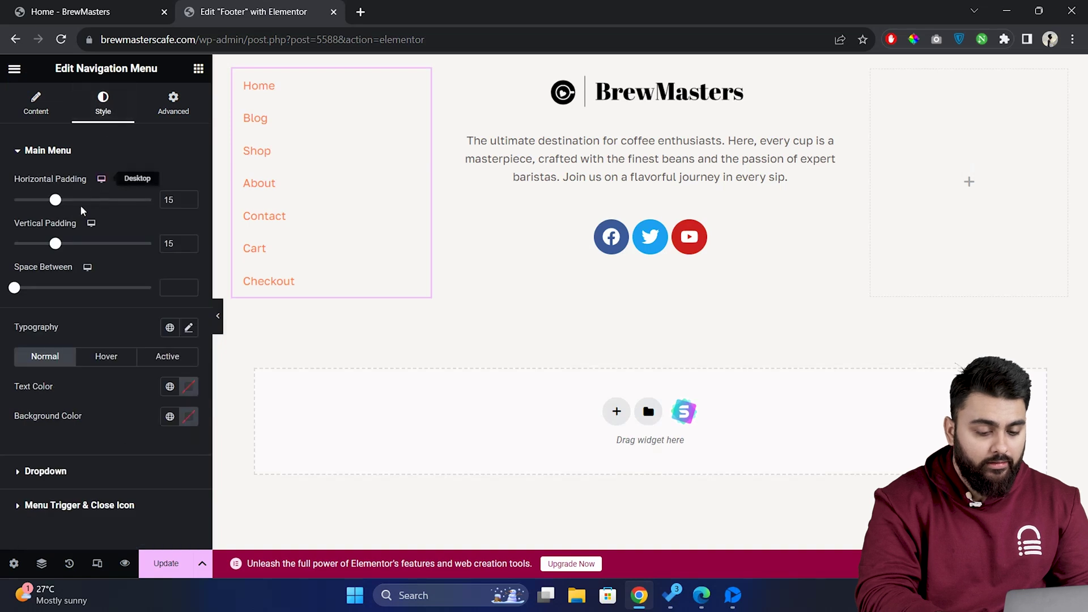
{"action": "left_click_drag", "start_coordinate": [54, 244], "coordinate": [38, 241]}
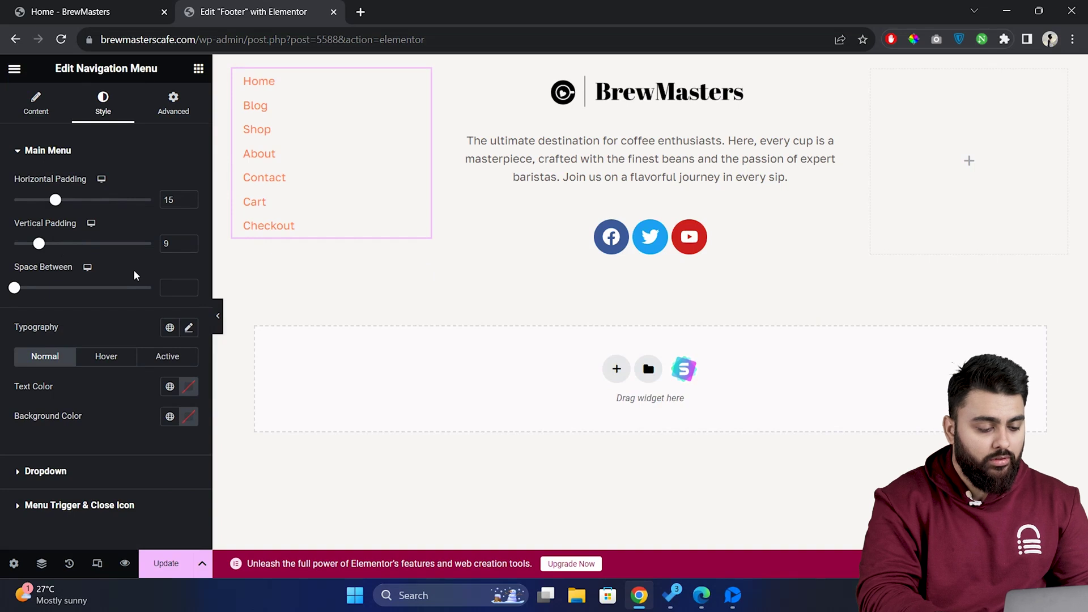
Add an H3 heading 'Quick Links' above the navigation menu
{"action": "left_click", "coordinate": [198, 69]}
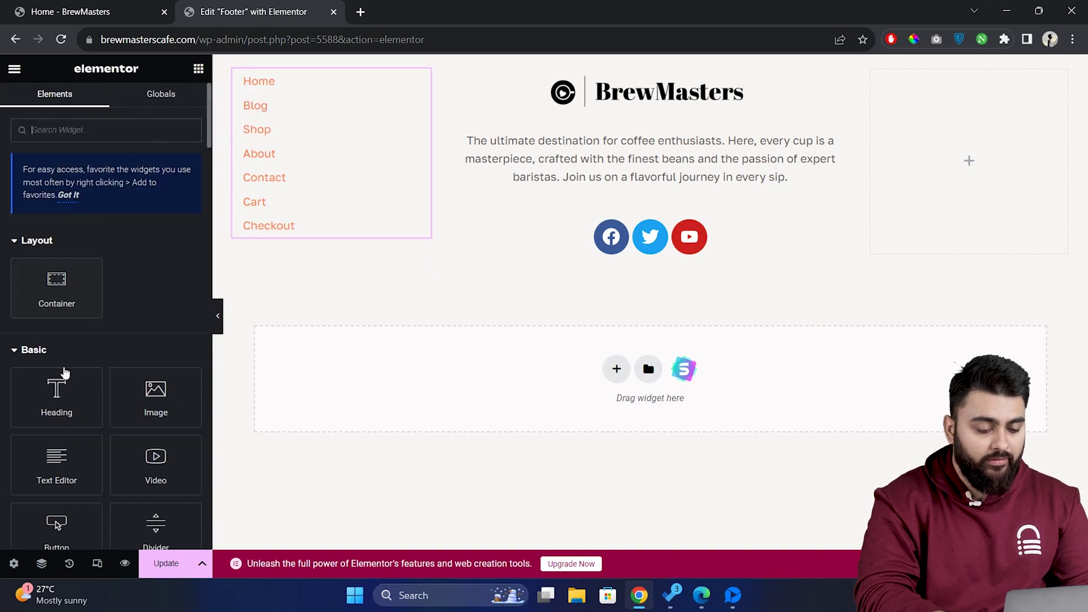
{"action": "left_click_drag", "start_coordinate": [66, 371], "coordinate": [289, 78]}
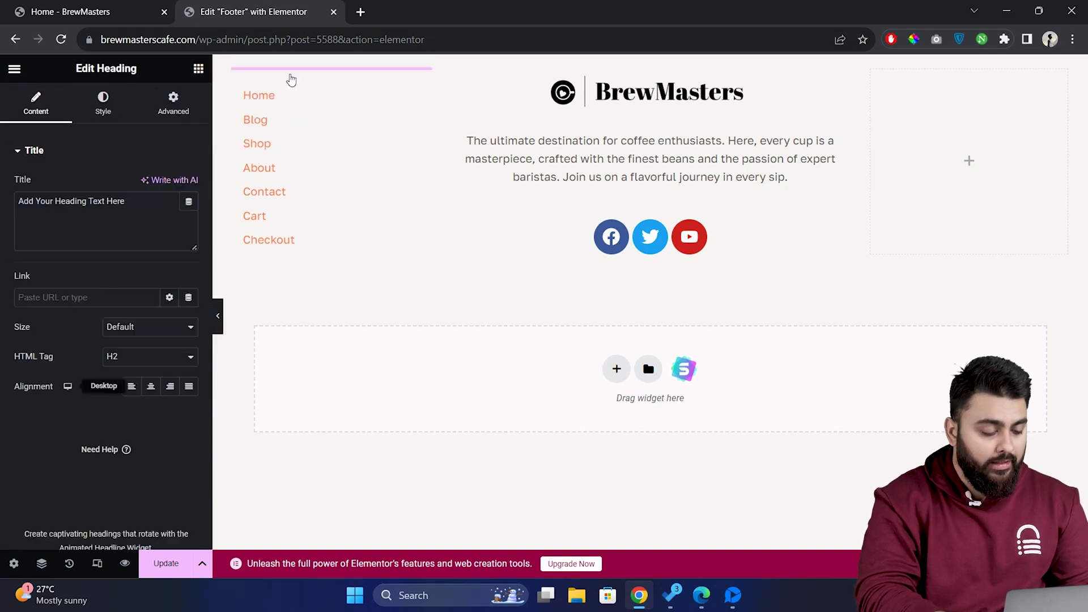
{"action": "key", "text": "ctrl+a"}
{"action": "type", "text": "Quick L"}
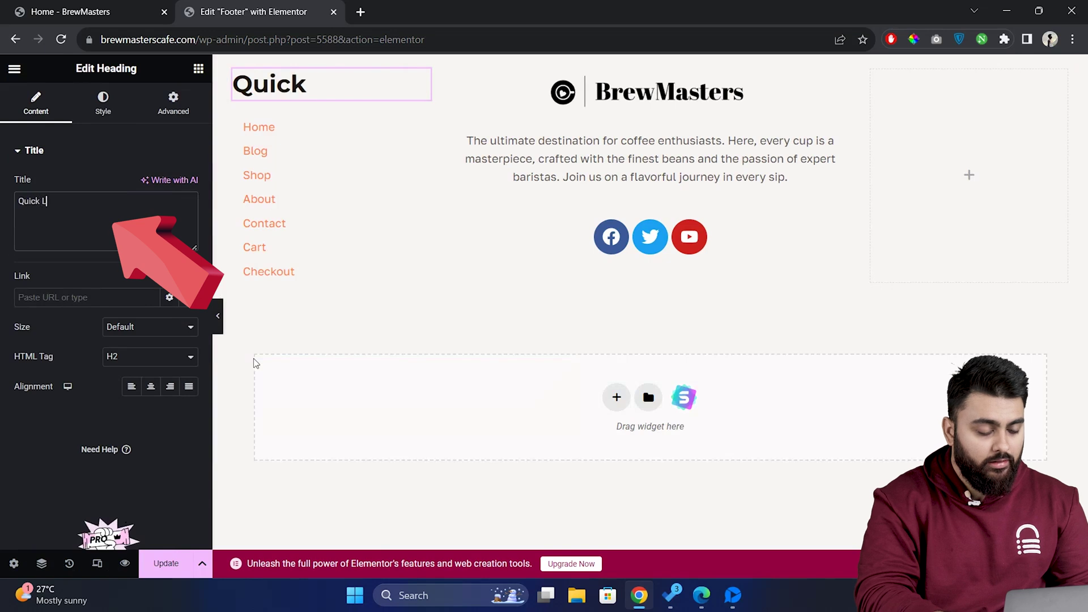
{"action": "type", "text": "inks"}
{"action": "left_click", "coordinate": [173, 357]}
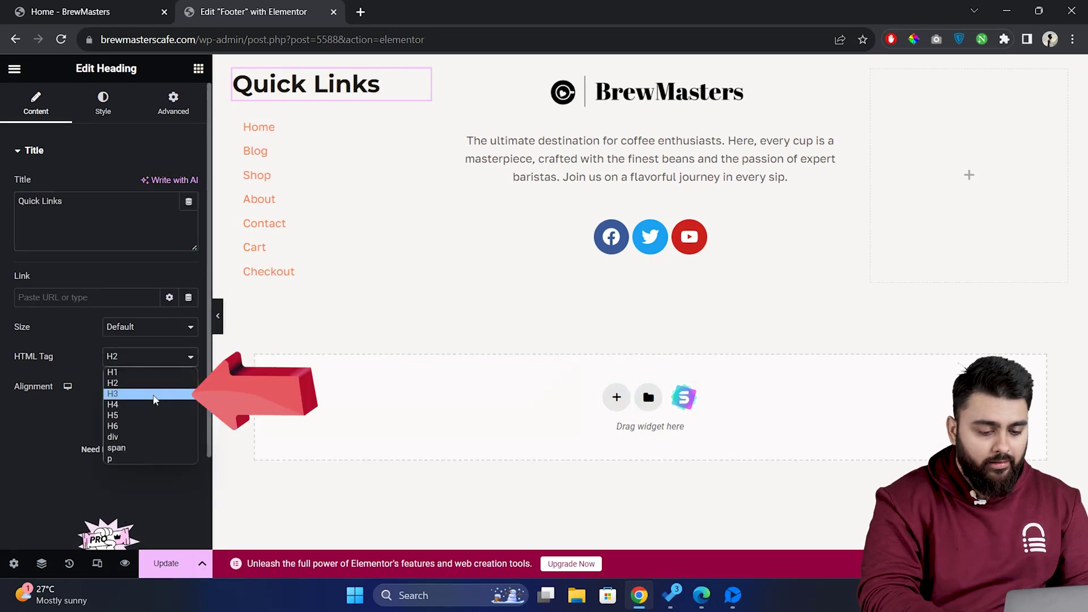
{"action": "left_click", "coordinate": [154, 395]}
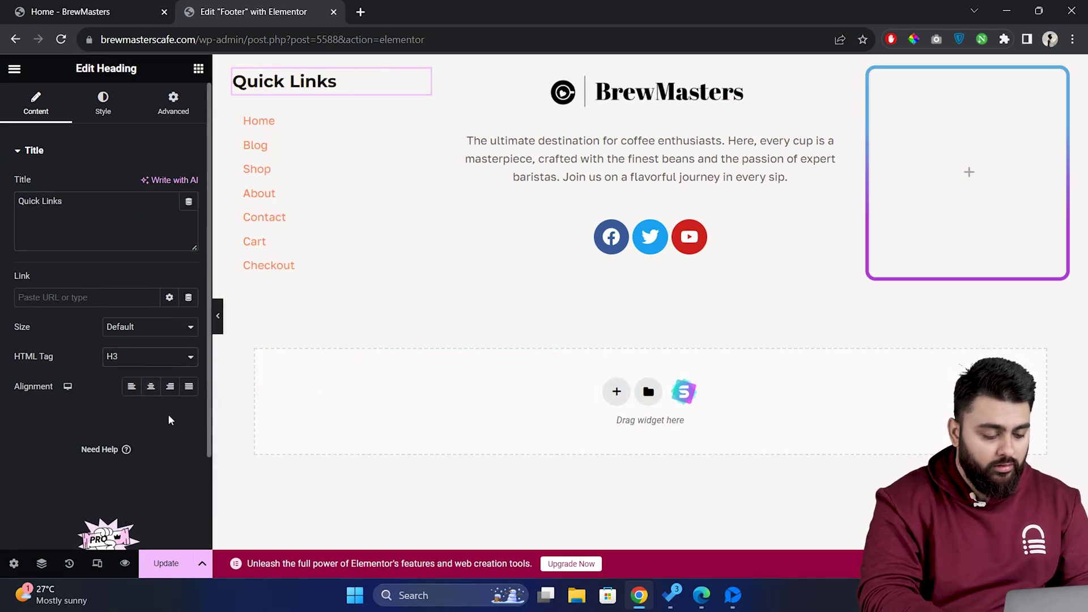
Add a 'Contact' heading to the right column with an Icon List beneath it
{"action": "left_click", "coordinate": [827, 504]}
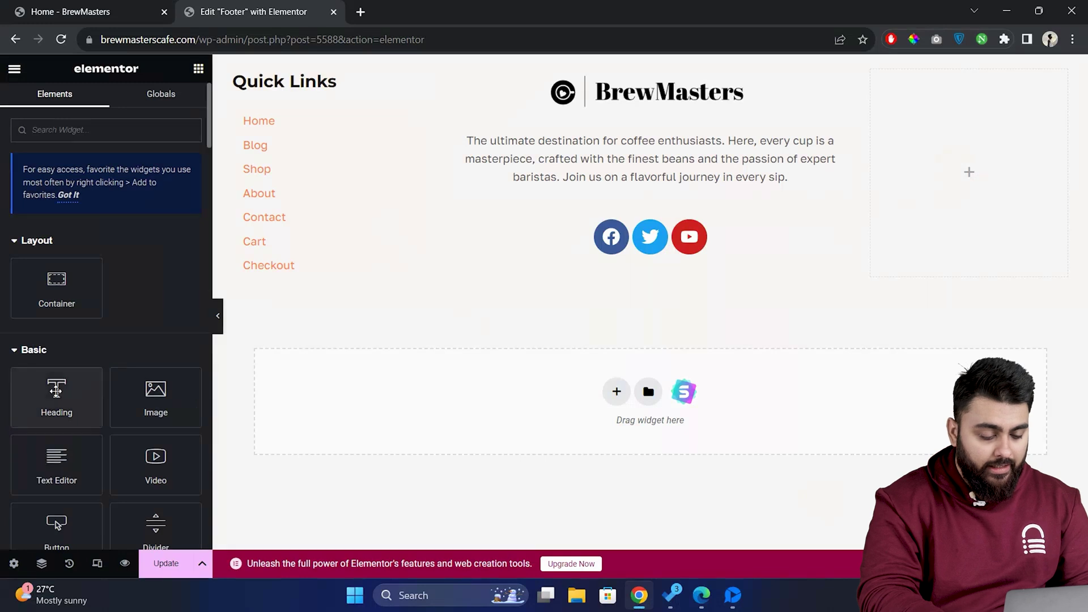
{"action": "left_click_drag", "start_coordinate": [57, 397], "coordinate": [952, 136]}
{"action": "key", "text": "ctrl+a"}
{"action": "type", "text": "Cont"}
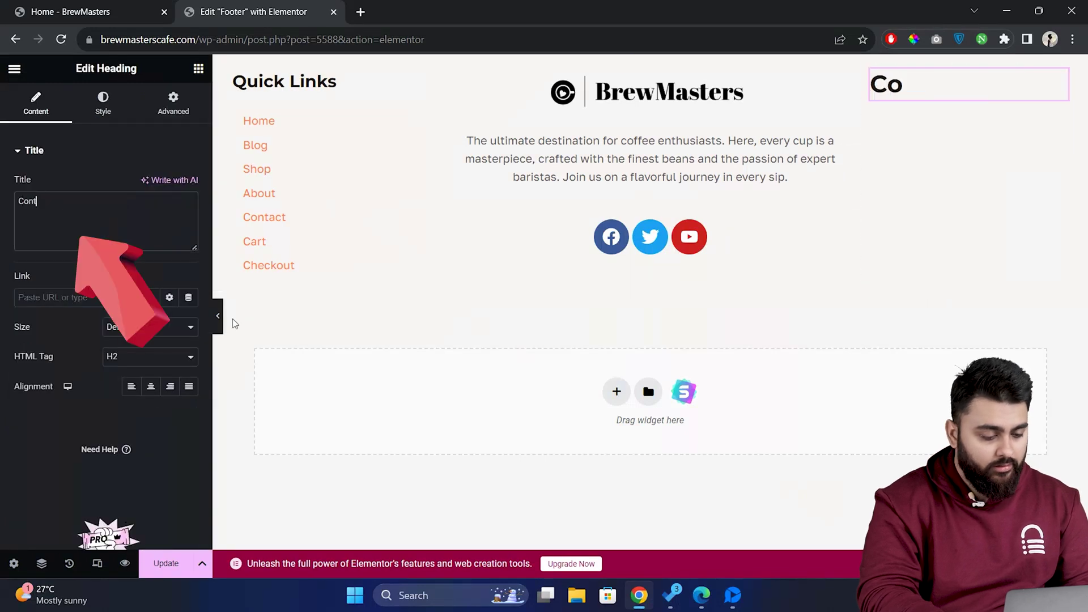
{"action": "type", "text": "act"}
{"action": "left_click", "coordinate": [198, 68]}
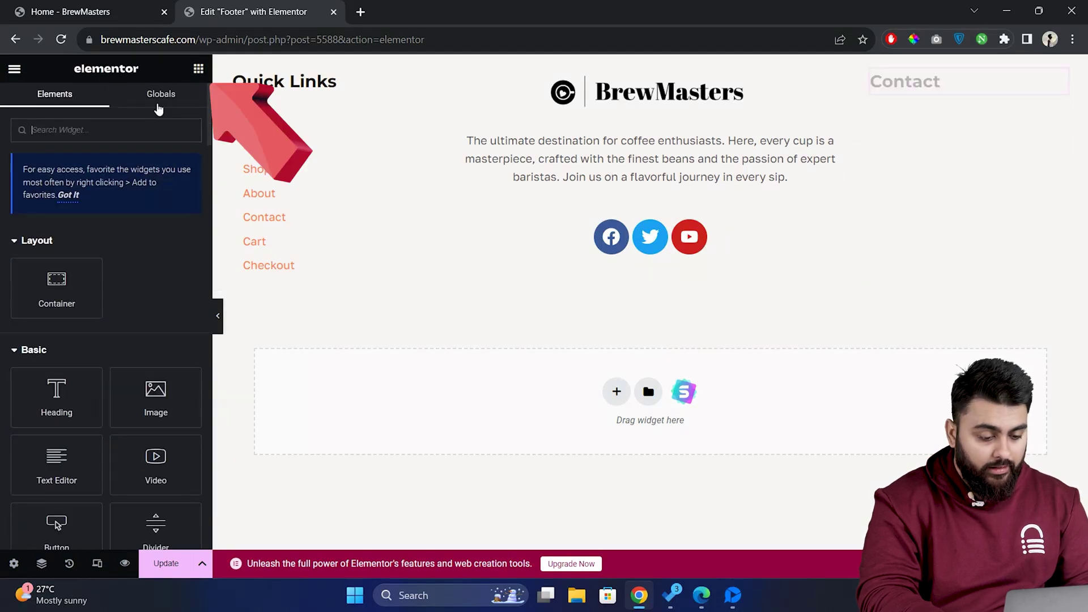
{"action": "type", "text": "icon"}
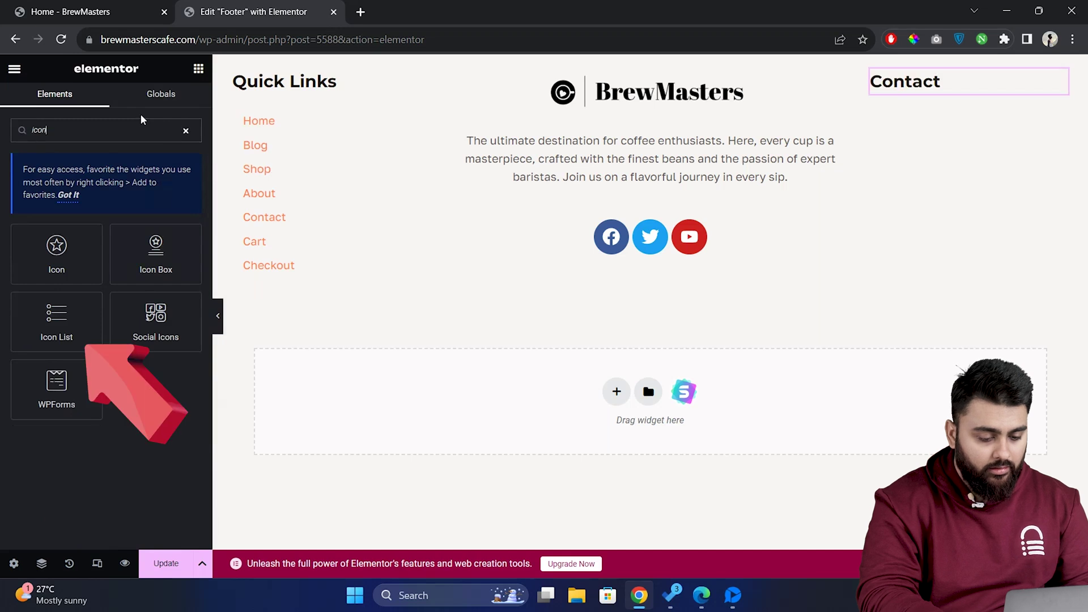
{"action": "left_click_drag", "start_coordinate": [57, 318], "coordinate": [971, 100]}
Set the first Contact item to the street address with a map marker icon
{"action": "left_click", "coordinate": [107, 236]}
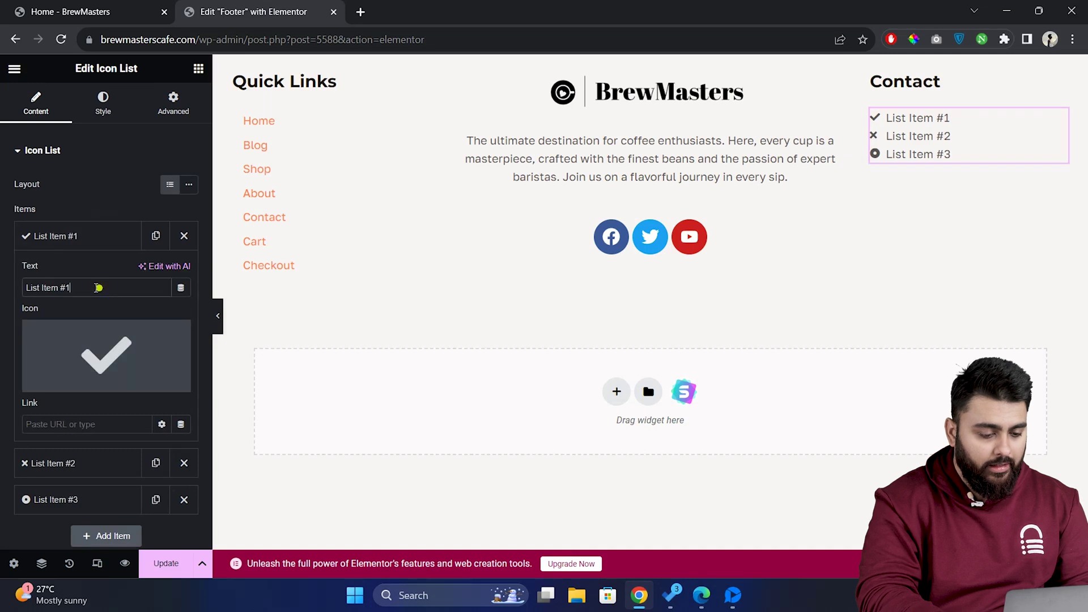
{"action": "triple_click", "coordinate": [98, 287]}
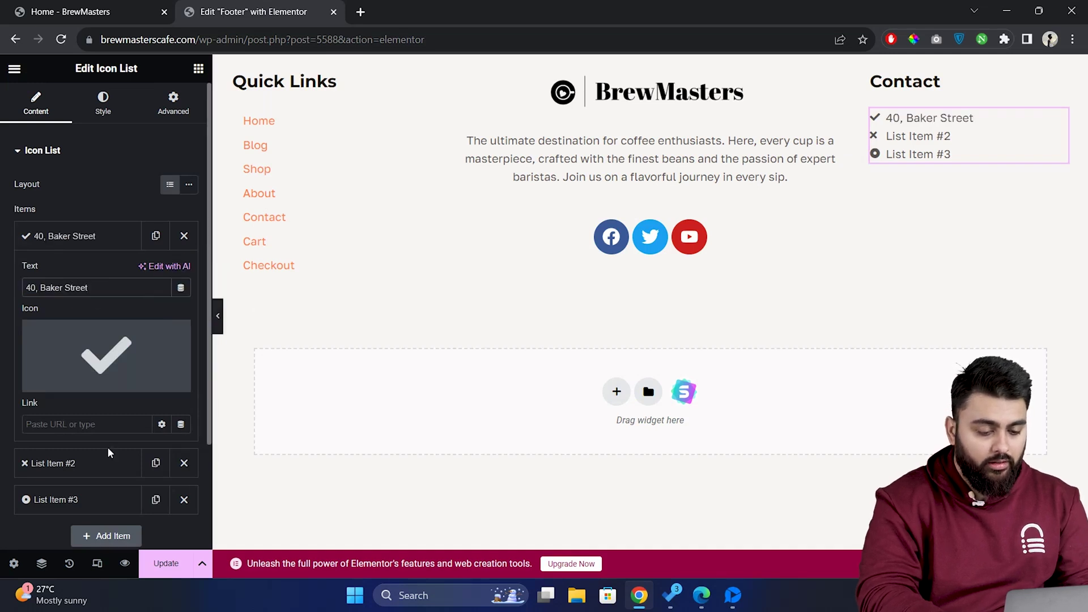
{"action": "mouse_move", "coordinate": [111, 379]}
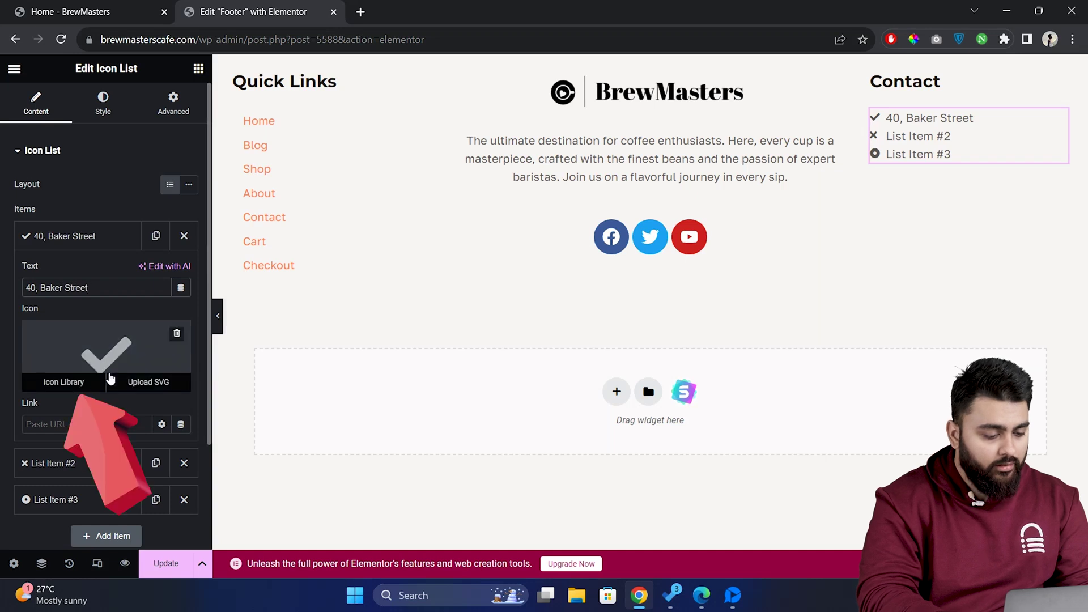
{"action": "left_click", "coordinate": [76, 383]}
{"action": "type", "text": "map"}
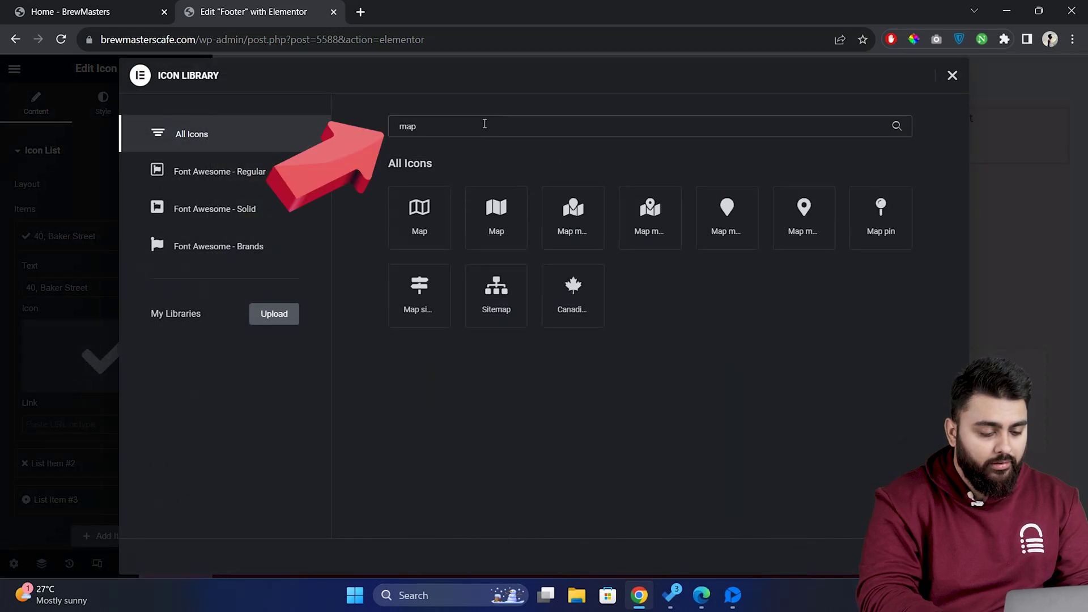
{"action": "double_click", "coordinate": [804, 211]}
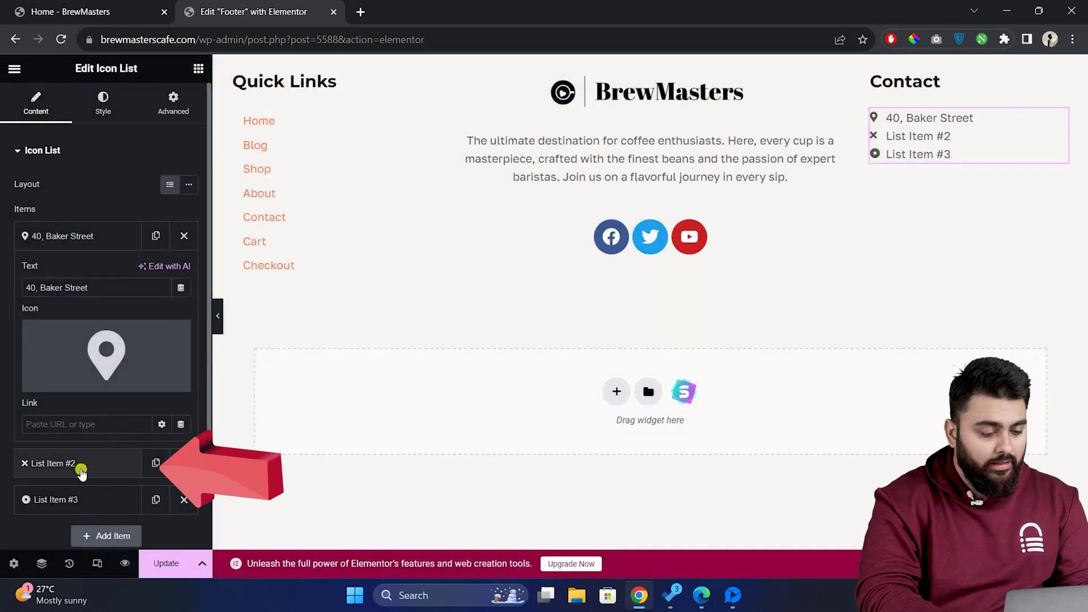
Make the second item the phone number with a phone icon
{"action": "left_click", "coordinate": [81, 472]}
{"action": "type", "text": "98765"}
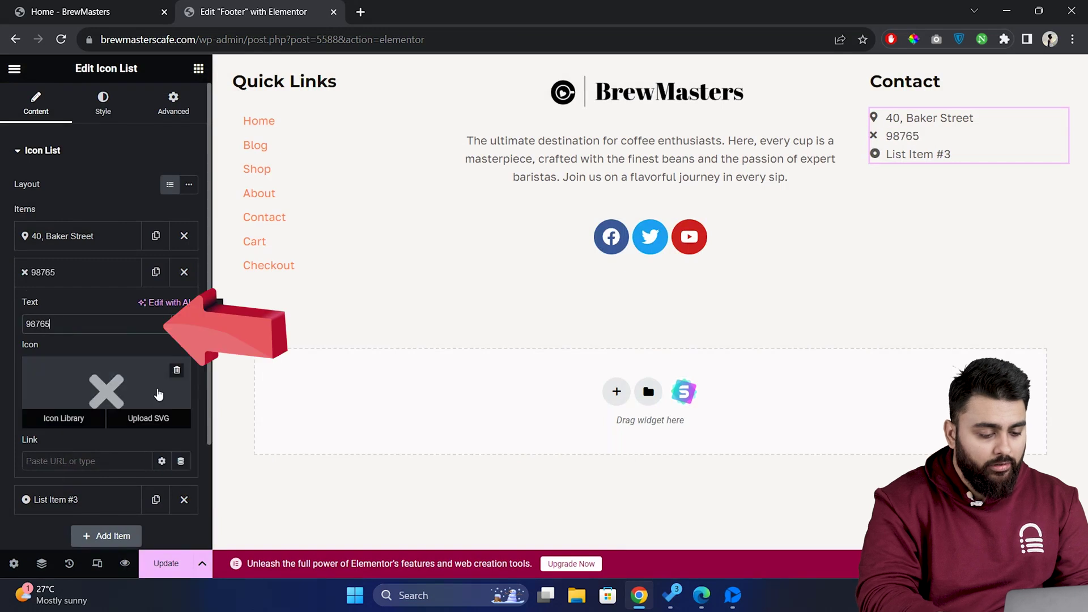
{"action": "type", "text": "43210"}
{"action": "left_click", "coordinate": [83, 418]}
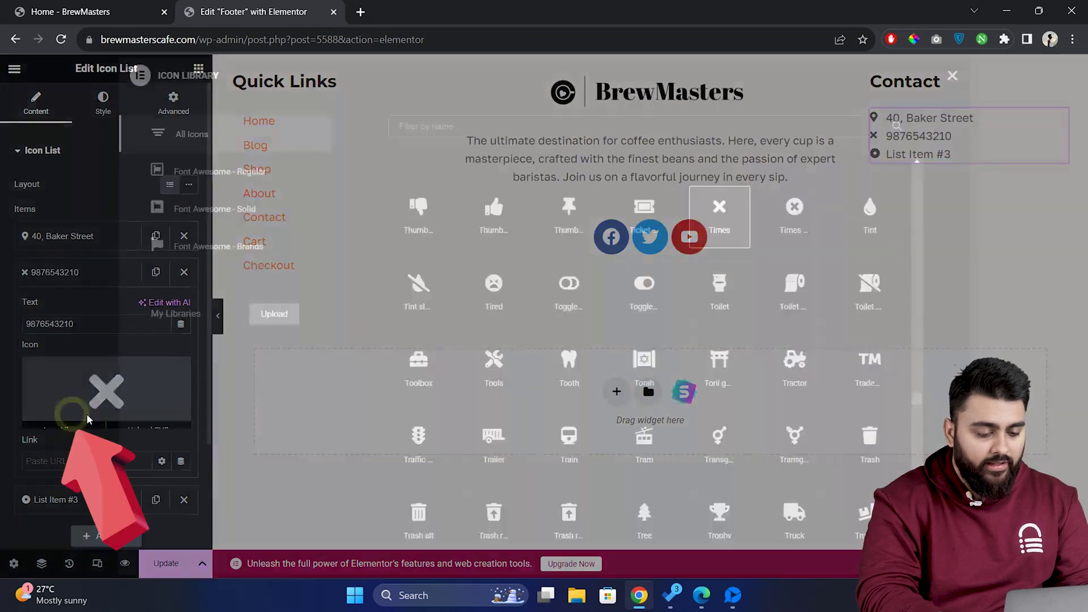
{"action": "type", "text": "phone"}
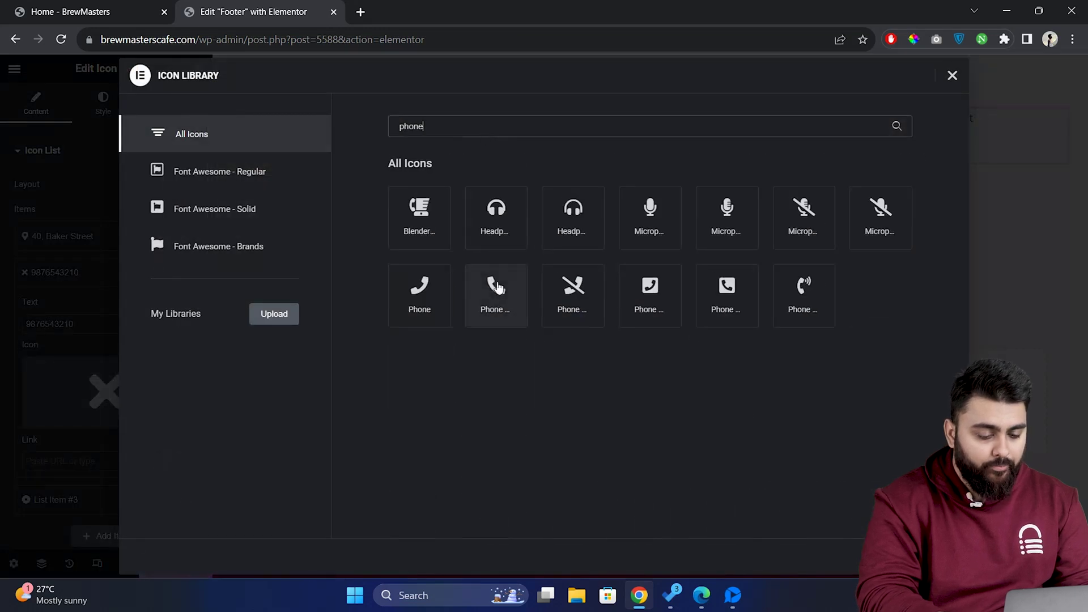
{"action": "left_click", "coordinate": [496, 290]}
{"action": "left_click", "coordinate": [936, 557]}
Make the third item the e-mail address with the Mail bulk icon
{"action": "left_click", "coordinate": [87, 499]}
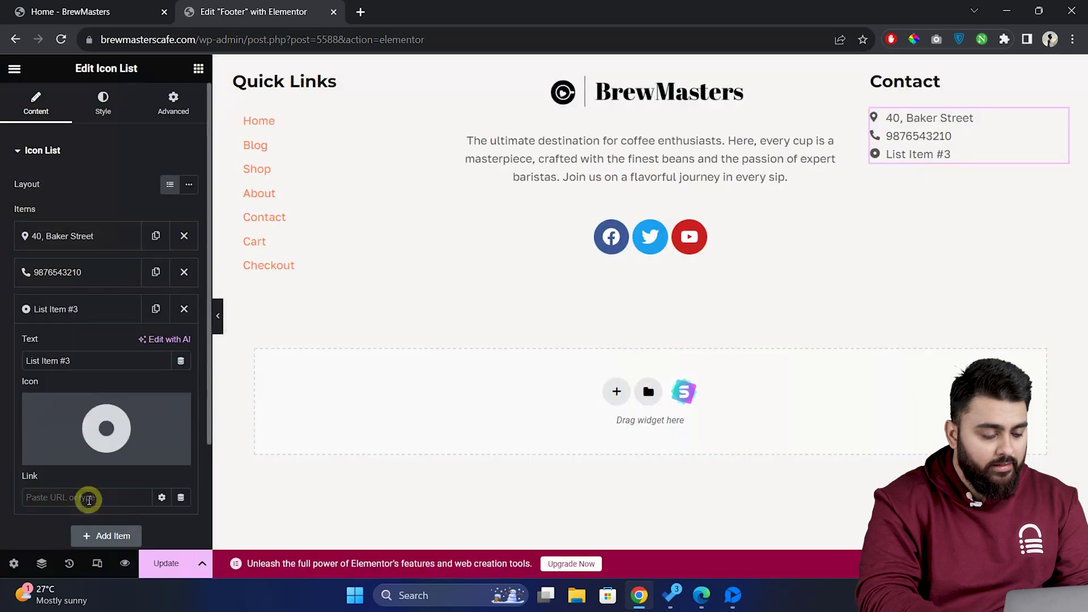
{"action": "triple_click", "coordinate": [96, 361]}
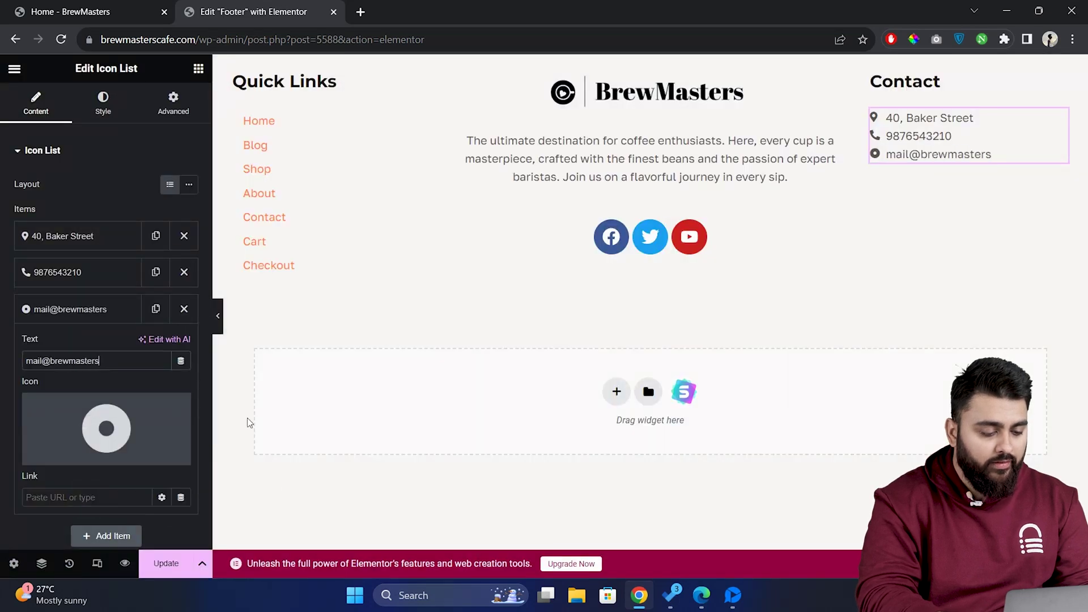
{"action": "left_click", "coordinate": [62, 456]}
{"action": "type", "text": "mail"}
{"action": "left_click", "coordinate": [420, 218]}
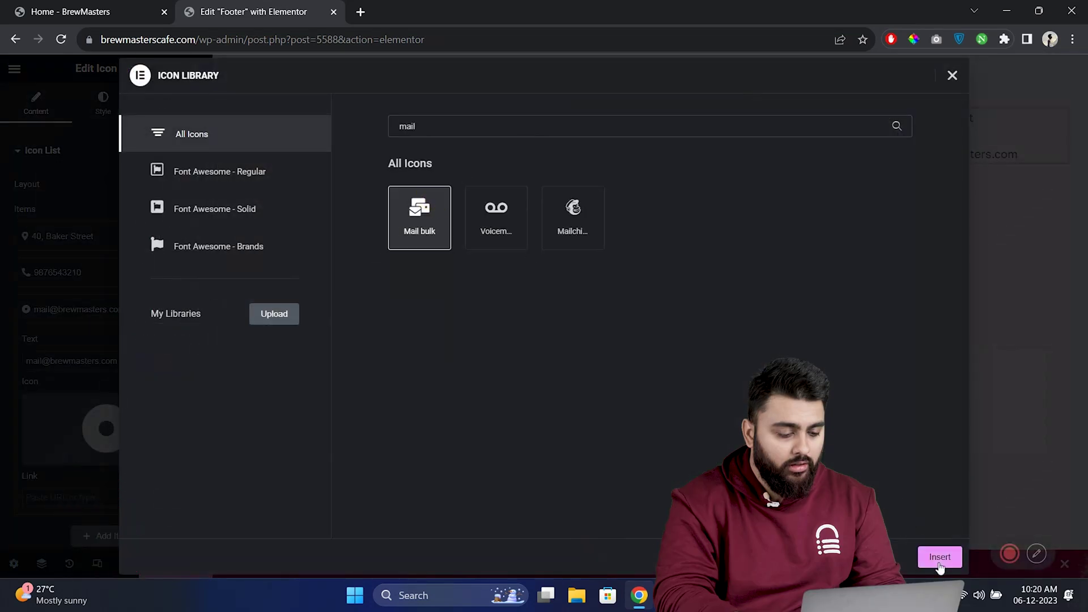
{"action": "left_click", "coordinate": [939, 557]}
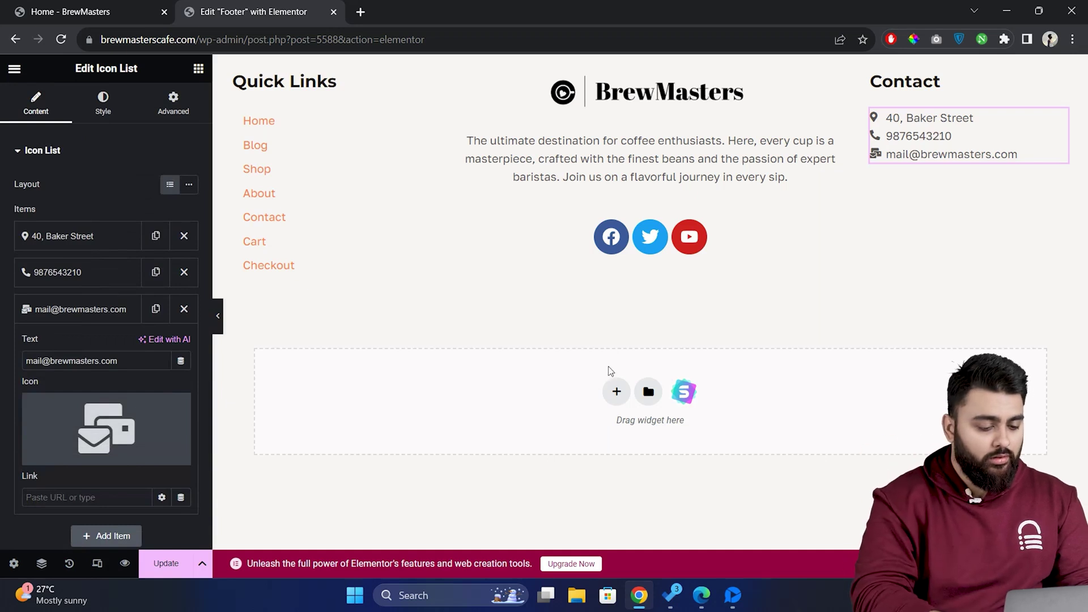
Add a single-column container with a Copyright widget, aligned to Center
{"action": "left_click", "coordinate": [618, 393]}
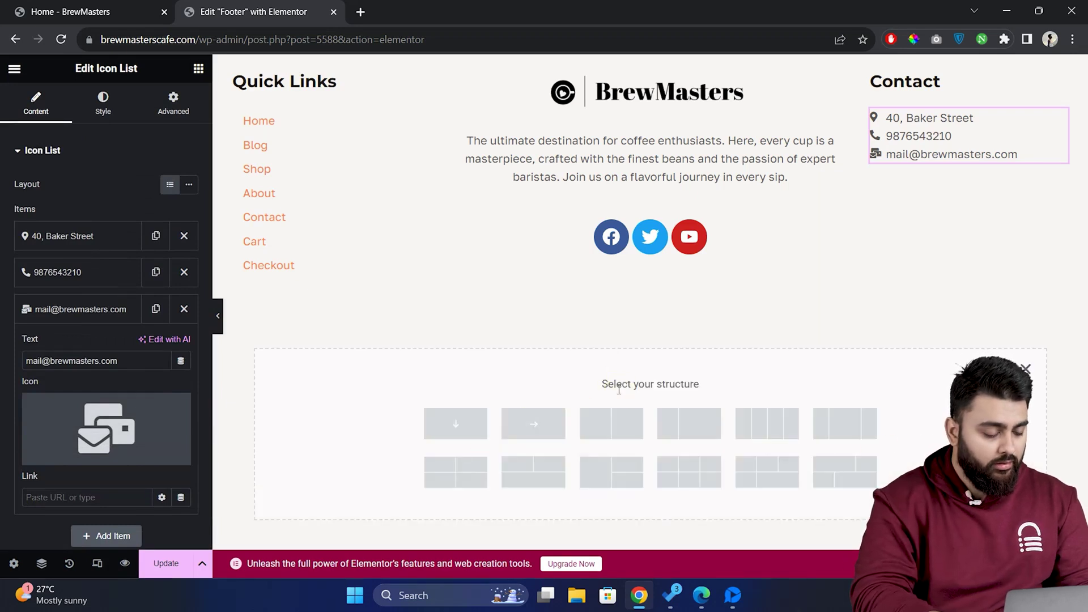
{"action": "left_click", "coordinate": [464, 430]}
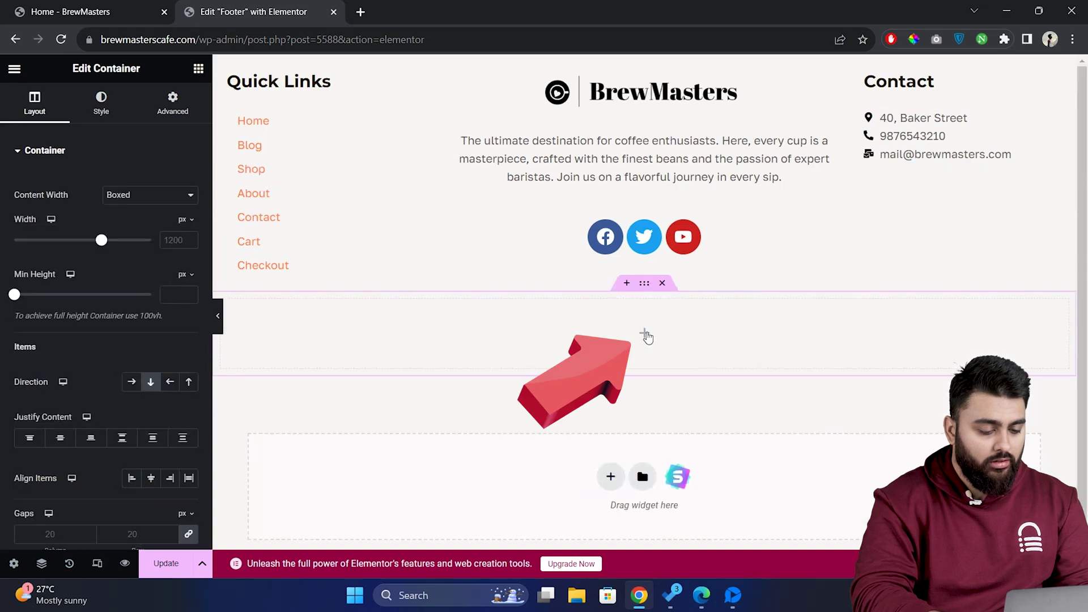
{"action": "left_click", "coordinate": [645, 335]}
{"action": "type", "text": "copy"}
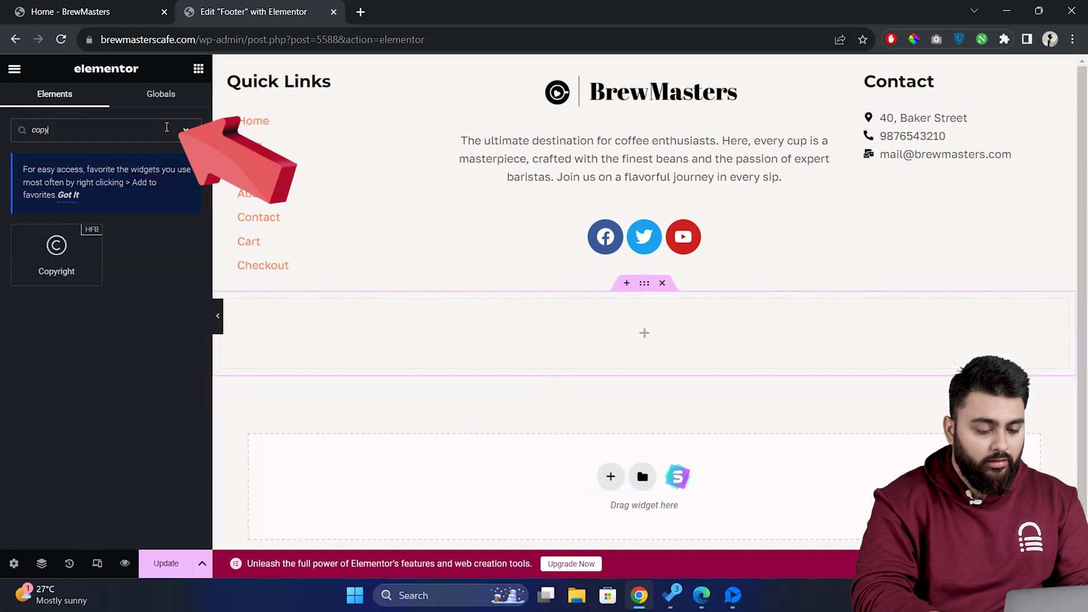
{"action": "type", "text": "ri"}
{"action": "left_click_drag", "start_coordinate": [57, 249], "coordinate": [570, 335]}
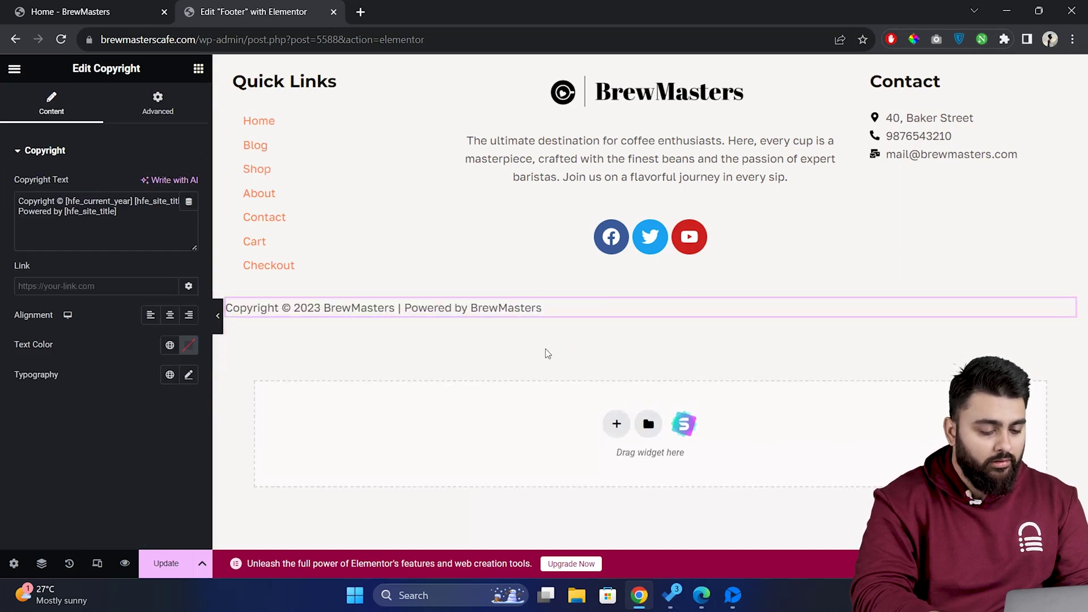
{"action": "left_click", "coordinate": [169, 316]}
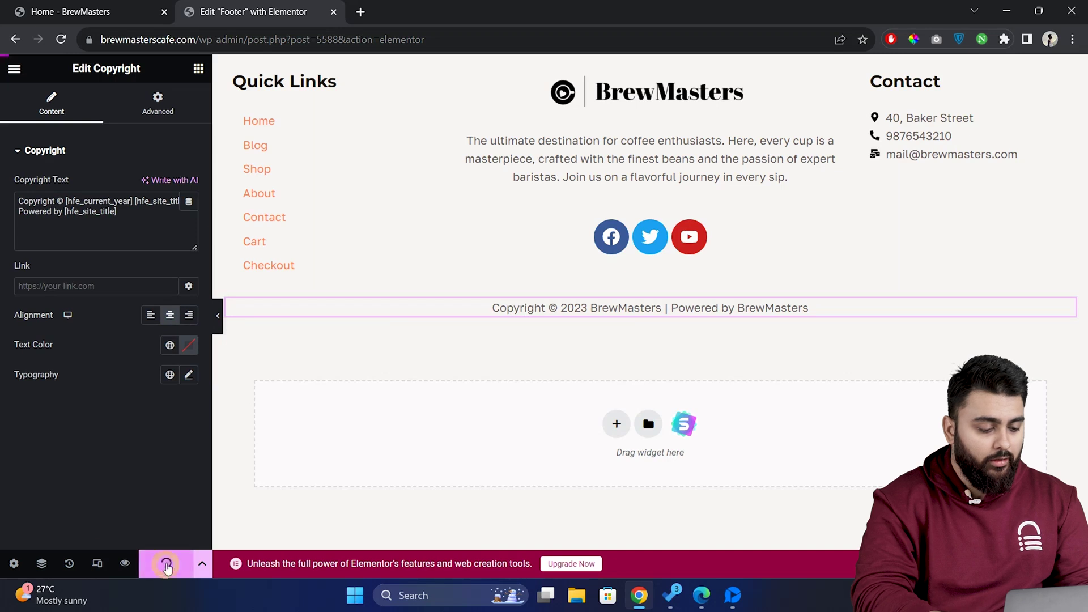
Switch to the Home - BrewMasters tab and scroll down to the new footer
{"action": "left_click", "coordinate": [104, 12]}
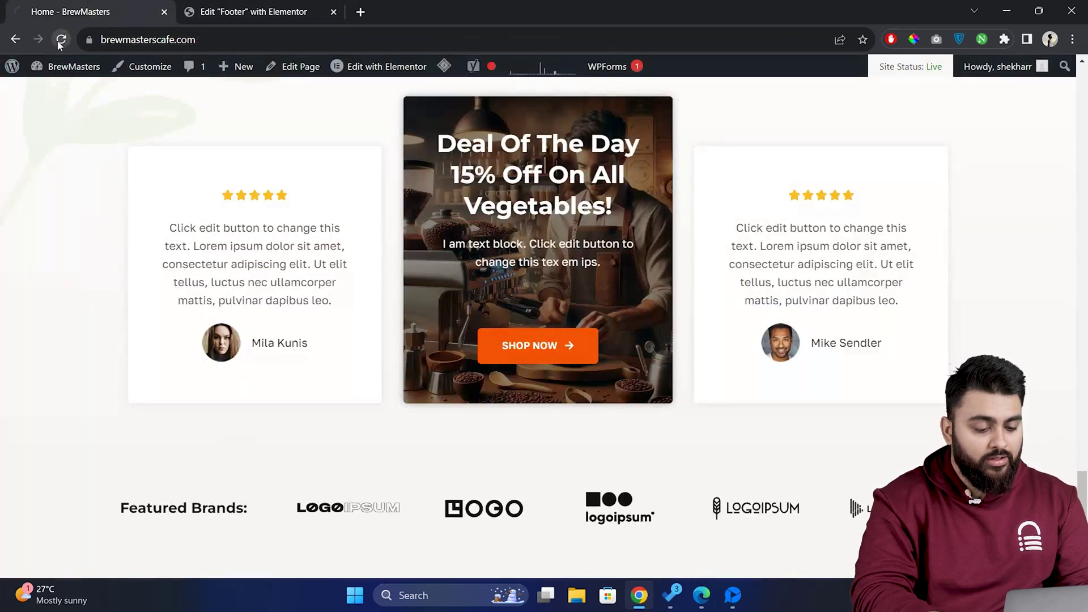
{"action": "scroll", "coordinate": [312, 190], "scroll_direction": "down", "scroll_amount": 5}
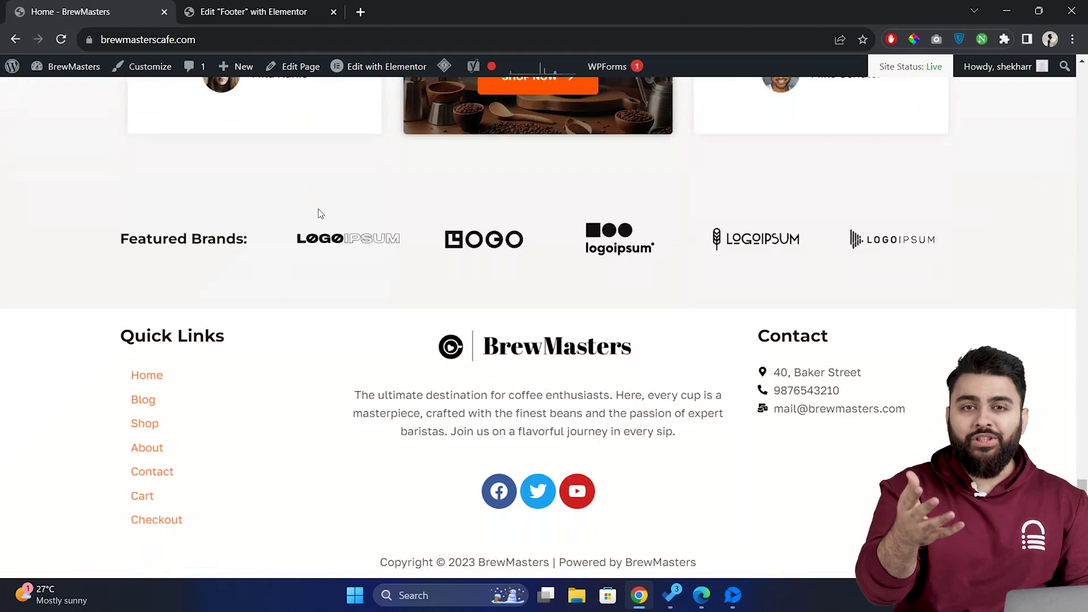